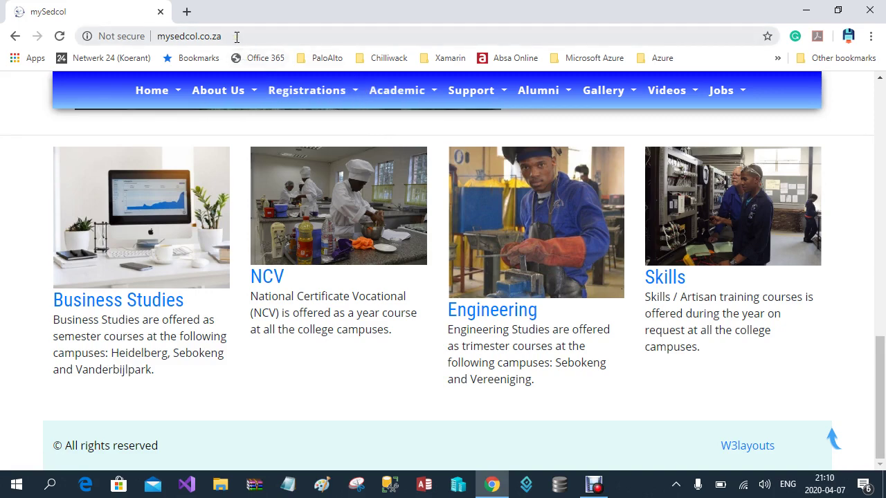
On mysedcol.co.za, open the Academic menu listing the Register, Student and Lecturer pages
{"action": "left_click", "coordinate": [158, 36]}
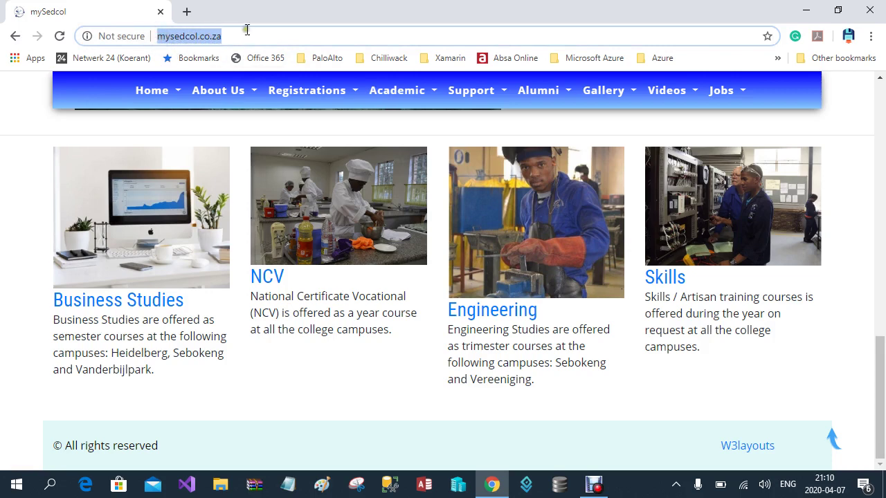
{"action": "left_click", "coordinate": [403, 99]}
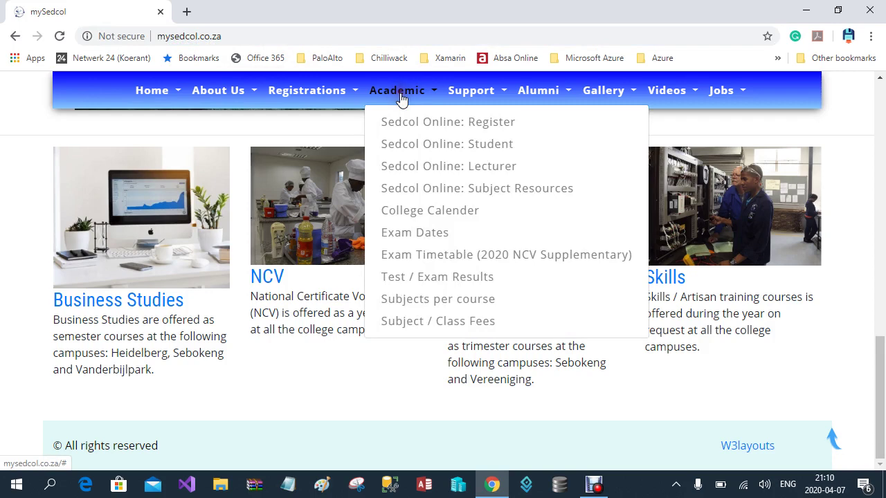
On the Sedcol Online: Register page, go through Lect No, Cellphone, Send OTP, OTP Code and Save Password
{"action": "left_click", "coordinate": [458, 124]}
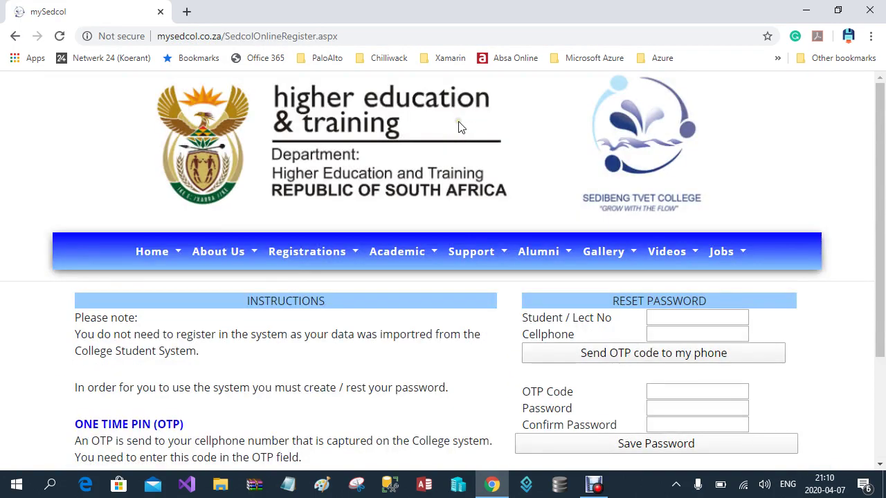
{"action": "left_click", "coordinate": [672, 317]}
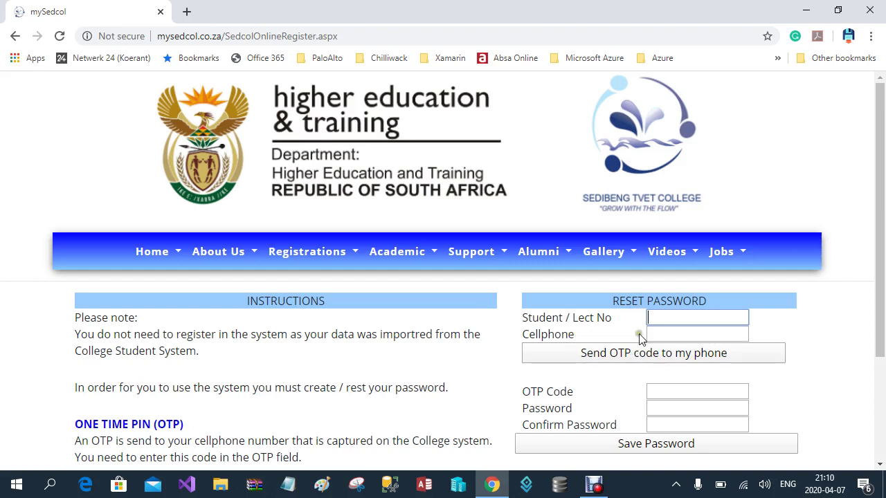
{"action": "left_click", "coordinate": [652, 335]}
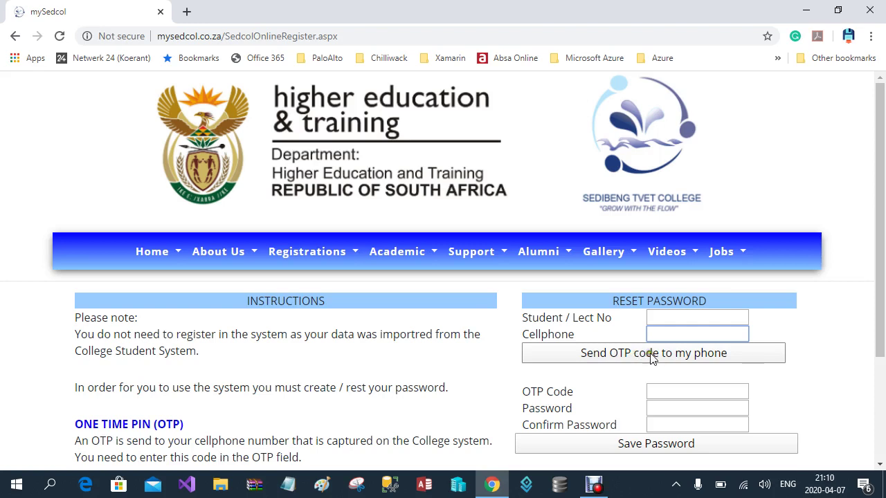
{"action": "left_click", "coordinate": [681, 351]}
{"action": "left_click", "coordinate": [667, 393]}
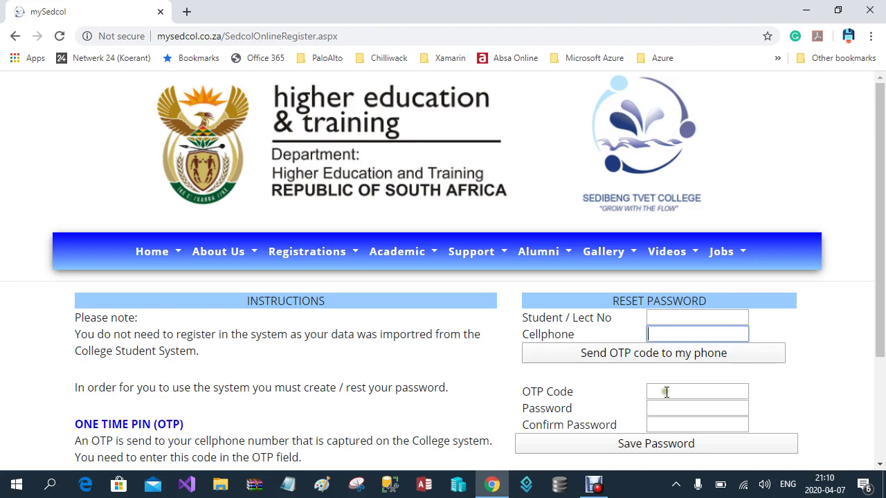
{"action": "left_click", "coordinate": [661, 392]}
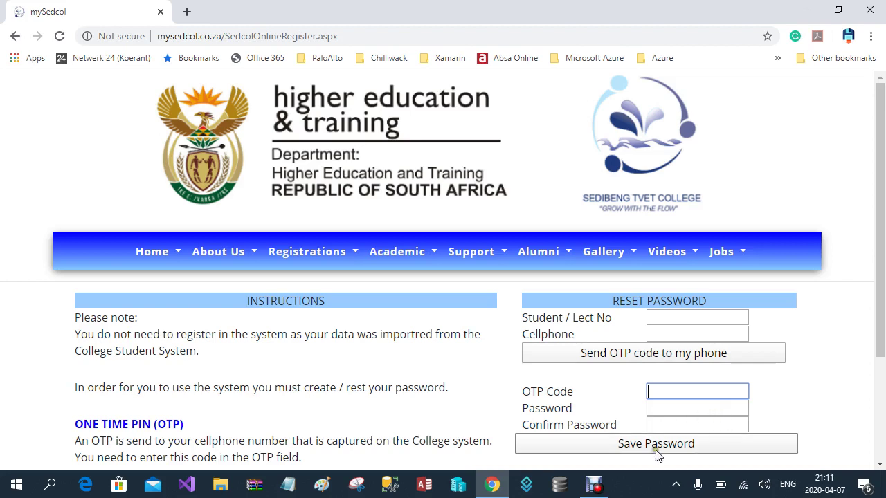
{"action": "left_click", "coordinate": [675, 449]}
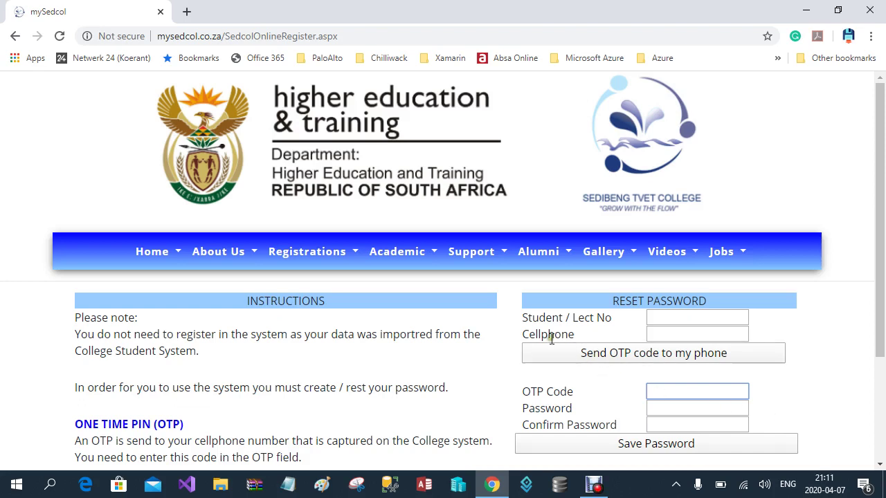
Sign in to Sedcol Online: Lecturer with the lecturer number, cellphone number and password
{"action": "left_click", "coordinate": [391, 256]}
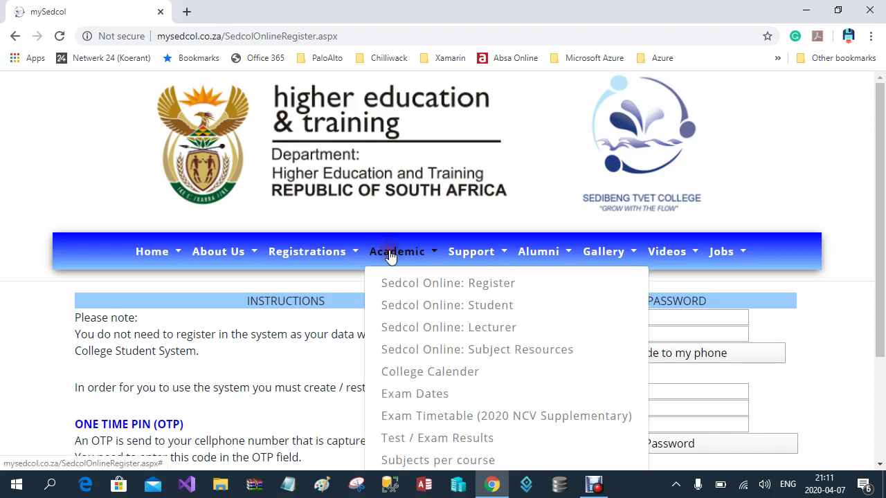
{"action": "left_click", "coordinate": [447, 330]}
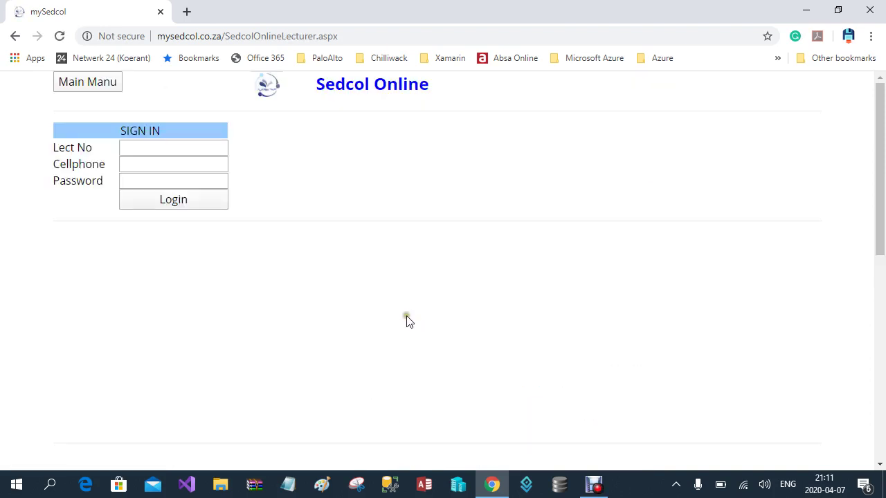
{"action": "left_click", "coordinate": [151, 151]}
{"action": "left_click", "coordinate": [151, 148]}
{"action": "type", "text": "A"}
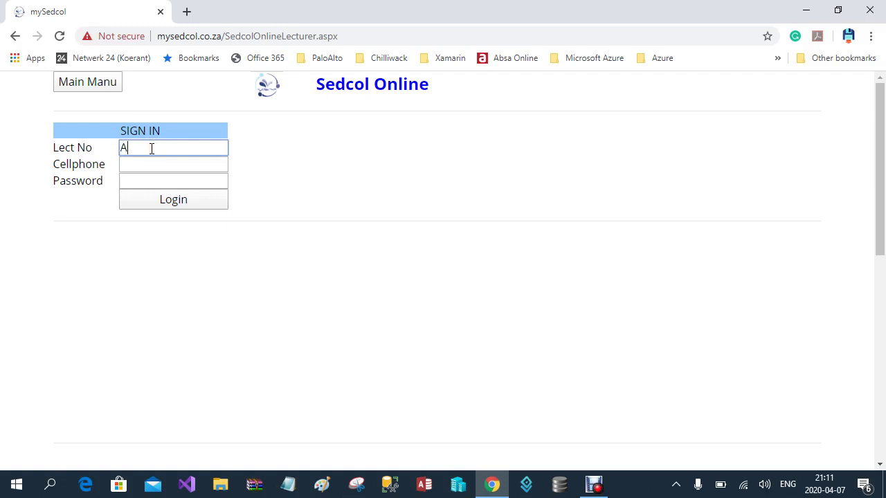
{"action": "type", "text": "UDR"}
{"action": "left_click", "coordinate": [154, 164]}
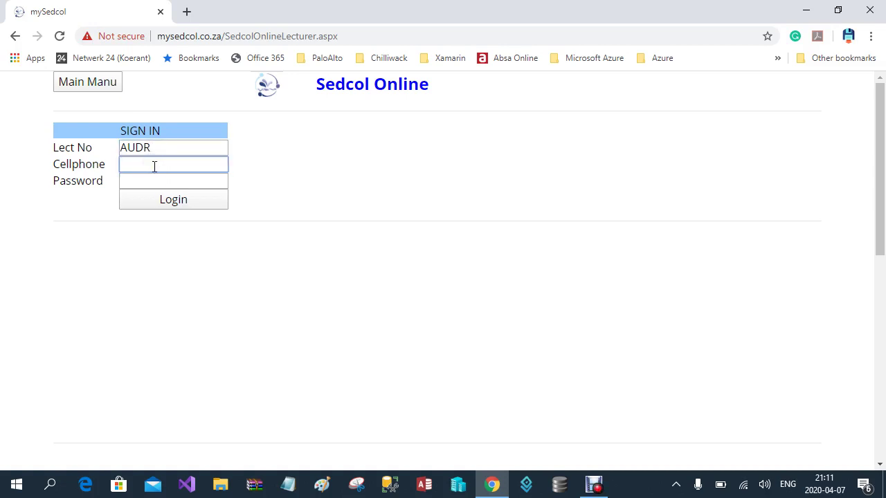
{"action": "left_click", "coordinate": [153, 180]}
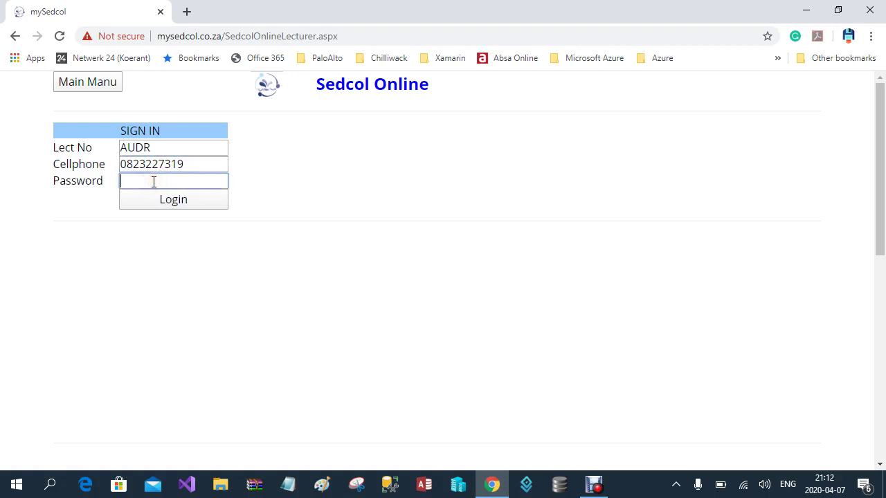
{"action": "type", "text": "••••••••"}
{"action": "left_click", "coordinate": [174, 201]}
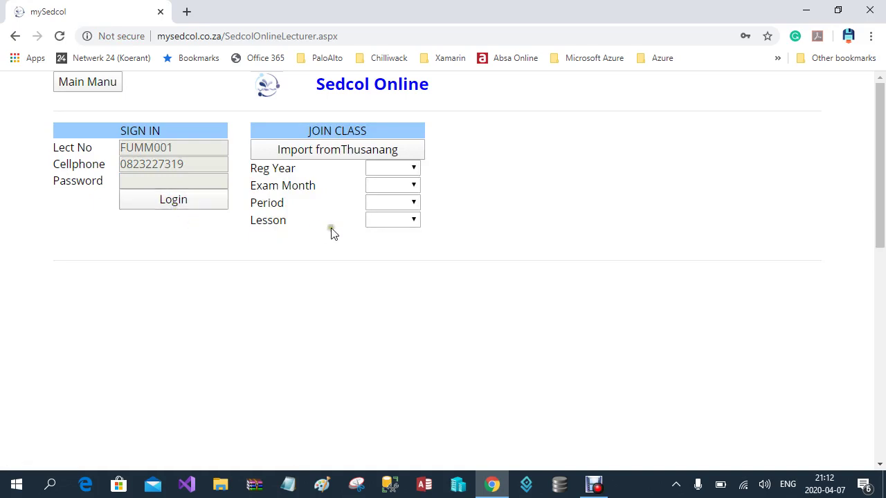
In the Join Class panel, choose Reg Year 2020, Exam Month 04E and Period B
{"action": "left_click", "coordinate": [404, 171]}
{"action": "left_click", "coordinate": [405, 168]}
{"action": "left_click", "coordinate": [409, 207]}
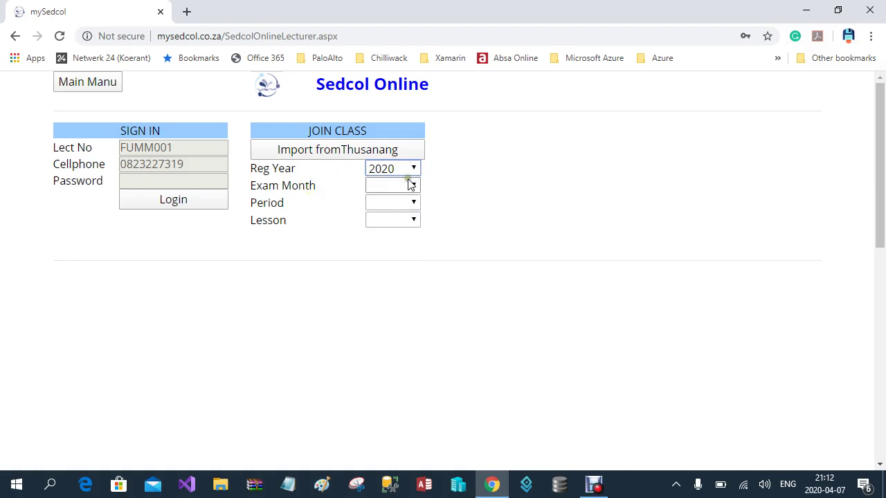
{"action": "left_click", "coordinate": [410, 185]}
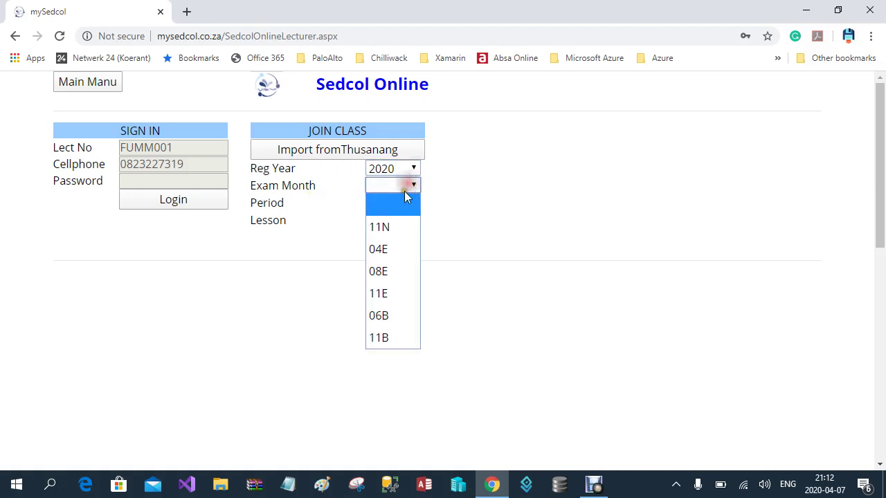
{"action": "left_click", "coordinate": [387, 250]}
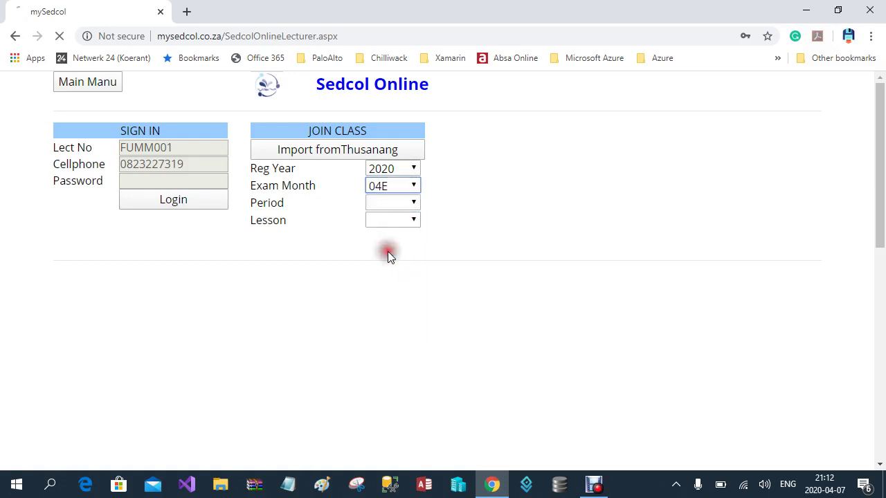
{"action": "left_click", "coordinate": [409, 202]}
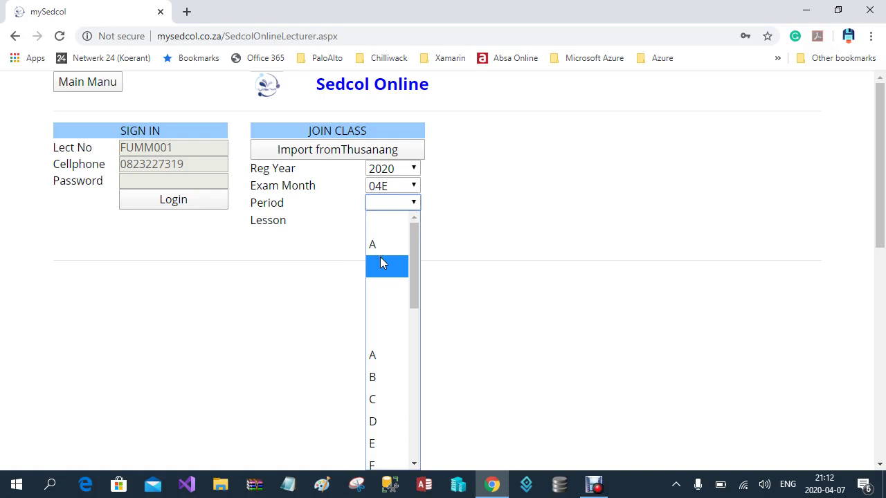
{"action": "mouse_move", "coordinate": [420, 268]}
{"action": "left_mouse_down"}
{"action": "mouse_move", "coordinate": [414, 431]}
{"action": "mouse_move", "coordinate": [424, 276]}
{"action": "left_mouse_up"}
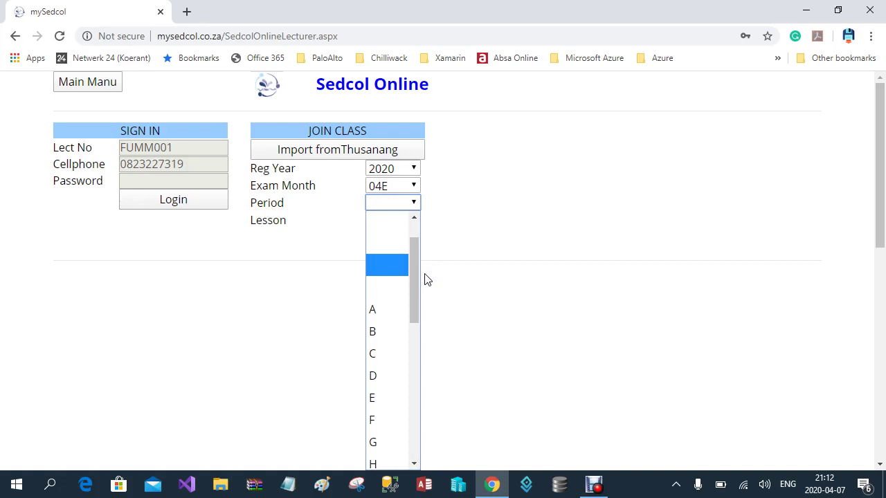
{"action": "left_click", "coordinate": [373, 334]}
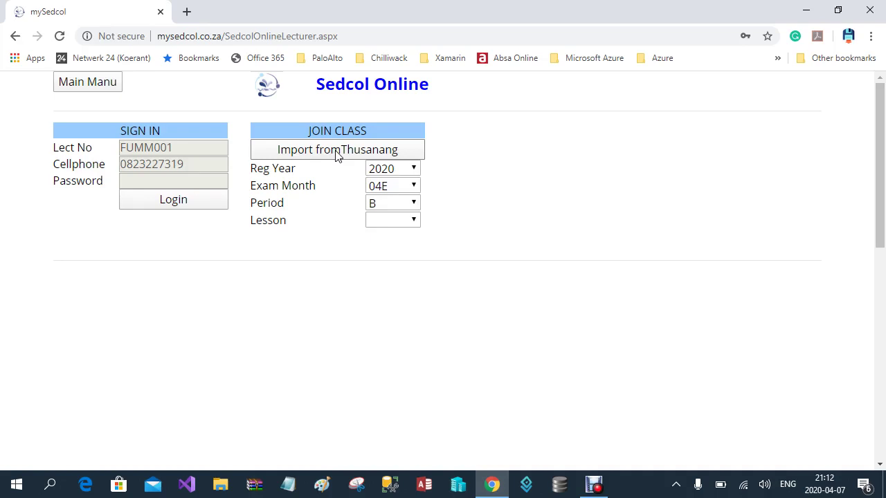
Import the class from Thusanang and try the Lesson dropdown
{"action": "left_click", "coordinate": [337, 154]}
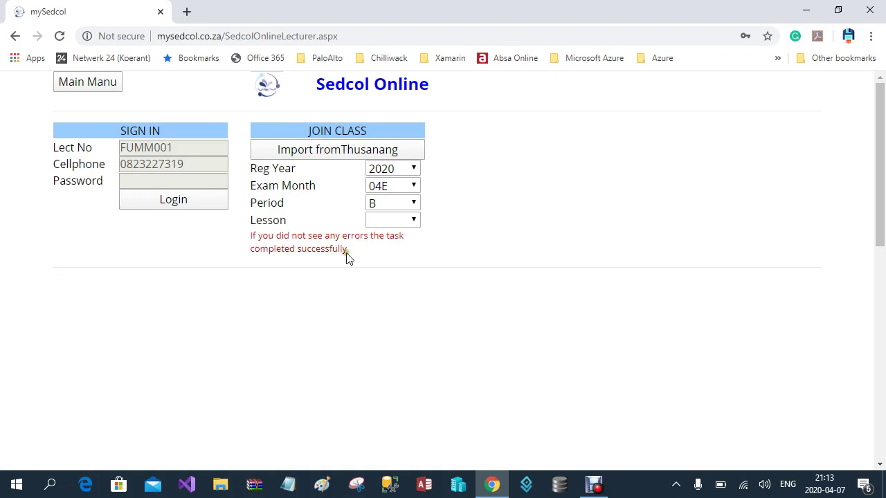
{"action": "left_click", "coordinate": [407, 221]}
{"action": "left_click", "coordinate": [412, 221]}
{"action": "left_click", "coordinate": [378, 220]}
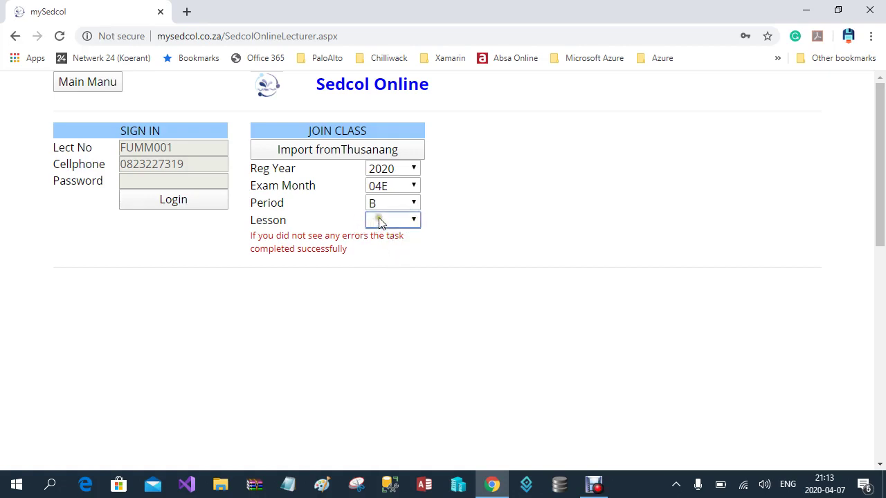
Clear the Exam Month and reselect 04E, then bring up the Period choices
{"action": "left_click", "coordinate": [407, 186]}
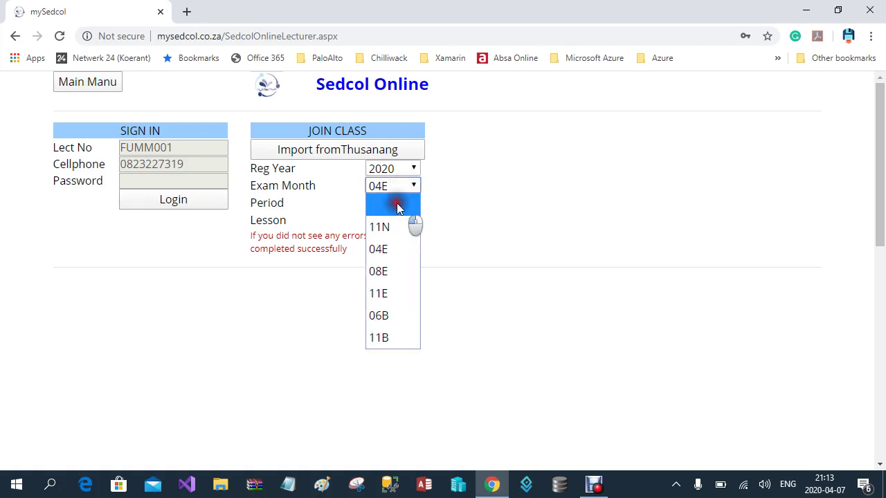
{"action": "left_click", "coordinate": [398, 205]}
{"action": "left_click", "coordinate": [413, 187]}
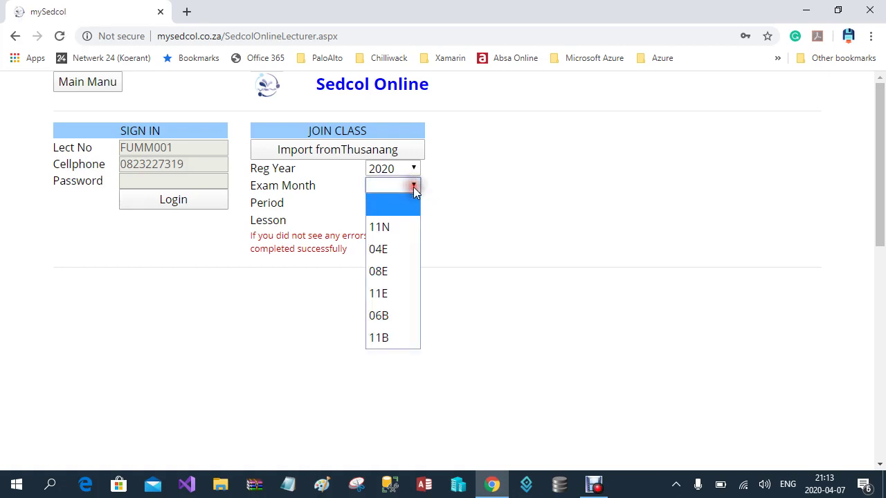
{"action": "left_click", "coordinate": [398, 246]}
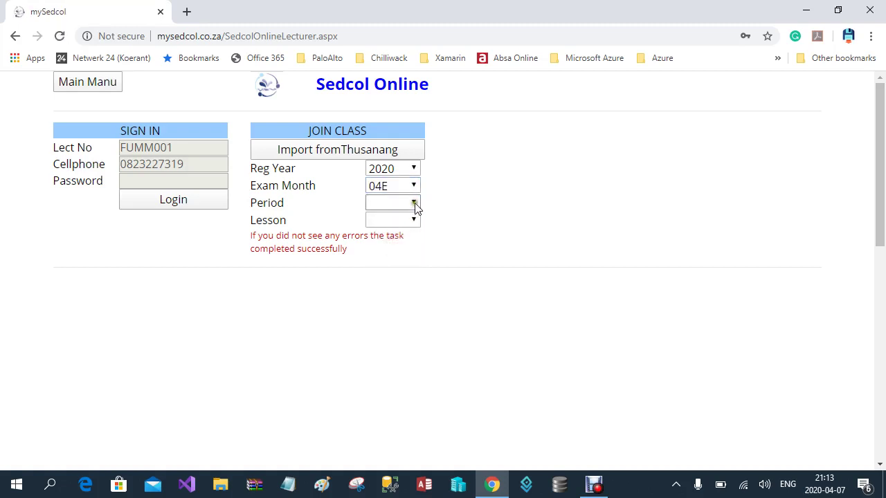
{"action": "left_click", "coordinate": [414, 202]}
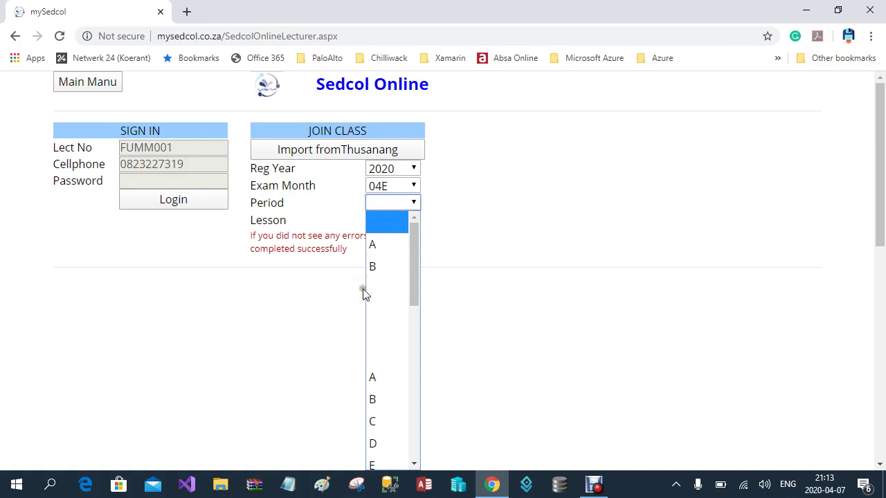
{"action": "mouse_move", "coordinate": [418, 266]}
{"action": "left_mouse_down"}
{"action": "mouse_move", "coordinate": [427, 429]}
{"action": "mouse_move", "coordinate": [414, 343]}
{"action": "mouse_move", "coordinate": [421, 269]}
{"action": "left_mouse_up"}
Join period B and put the cursor in the New Lesson Number / Code box
{"action": "left_click", "coordinate": [375, 268]}
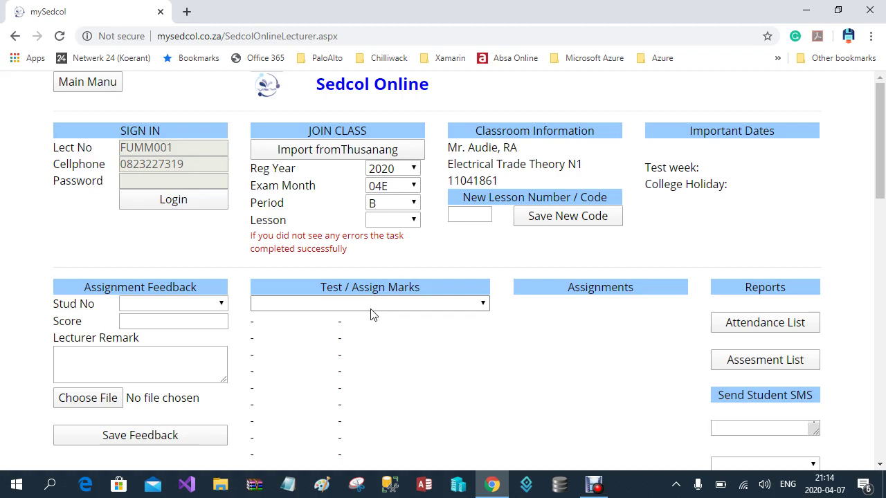
{"action": "left_click", "coordinate": [464, 217]}
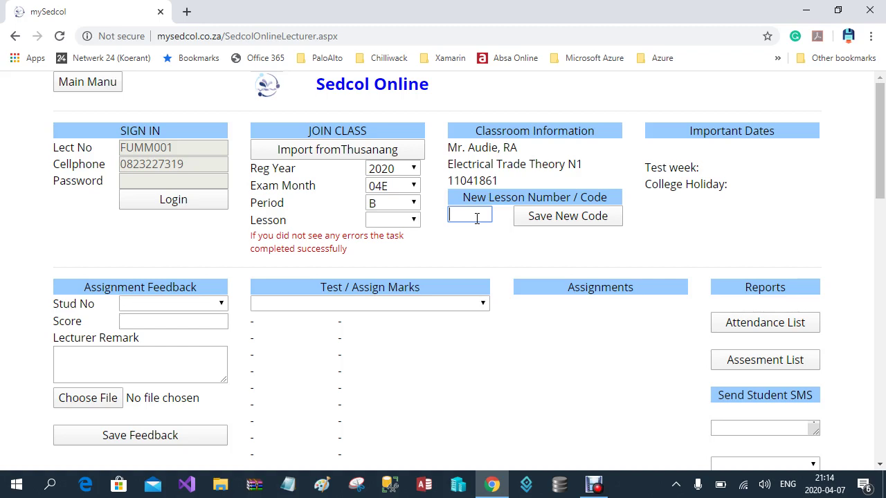
Save 001 as a new lesson code and dismiss the saved confirmation
{"action": "type", "text": "001"}
{"action": "left_click", "coordinate": [560, 215]}
{"action": "left_click", "coordinate": [565, 116]}
Change the lesson code to 002, save it, and dismiss the confirmation
{"action": "left_click", "coordinate": [486, 213]}
{"action": "key", "text": "BackSpace"}
{"action": "type", "text": "2"}
{"action": "left_click", "coordinate": [551, 218]}
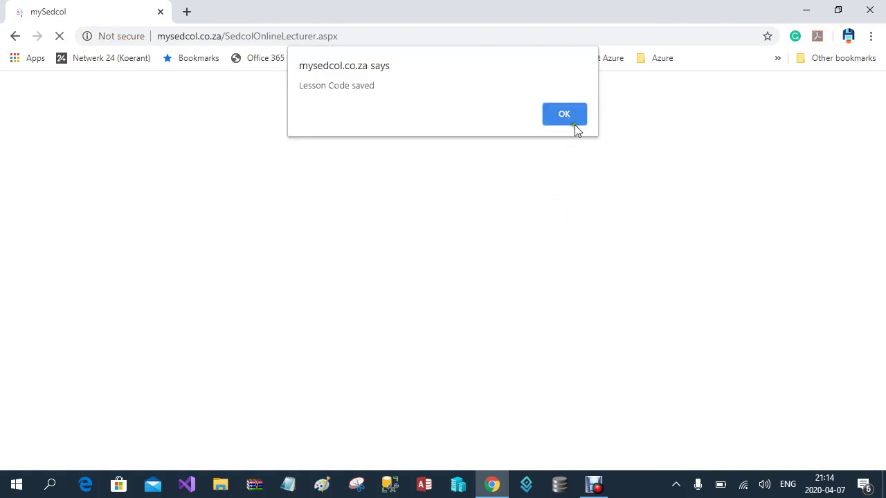
{"action": "left_click", "coordinate": [574, 116]}
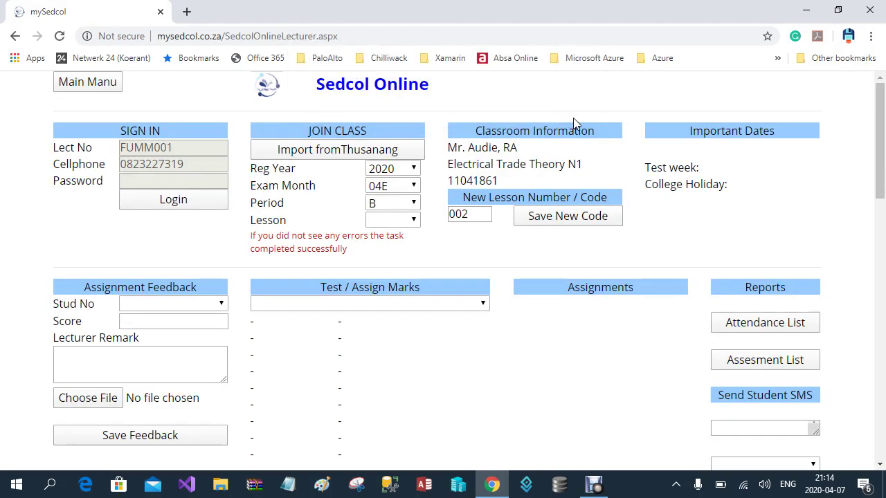
Select lesson 001 from the Lesson dropdown and scroll down the page
{"action": "left_click", "coordinate": [405, 222]}
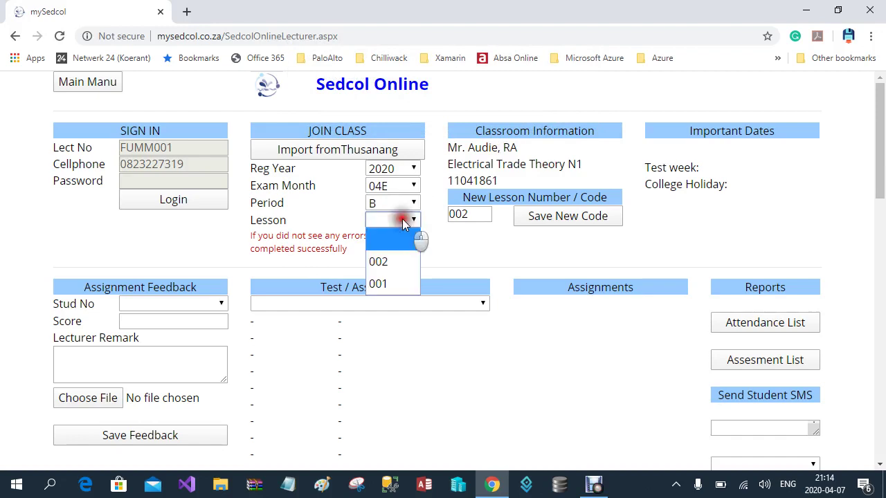
{"action": "left_click", "coordinate": [380, 285]}
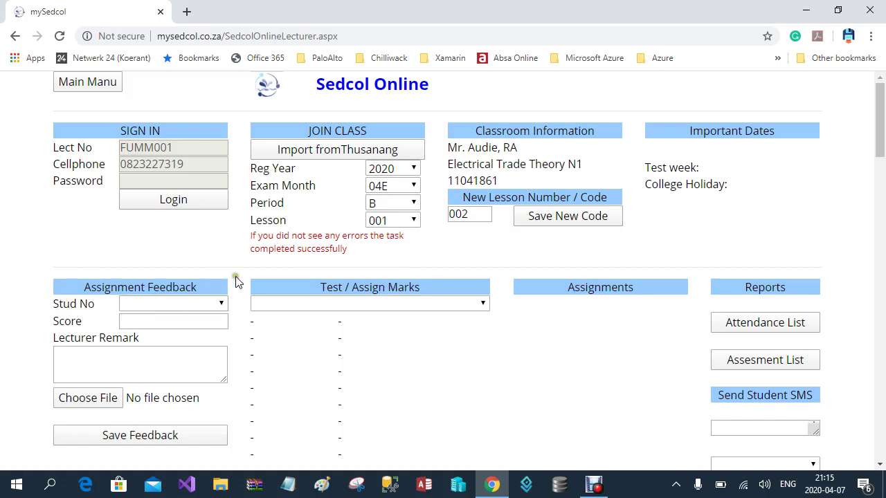
{"action": "scroll", "coordinate": [415, 304], "scroll_direction": "down", "scroll_amount": 2}
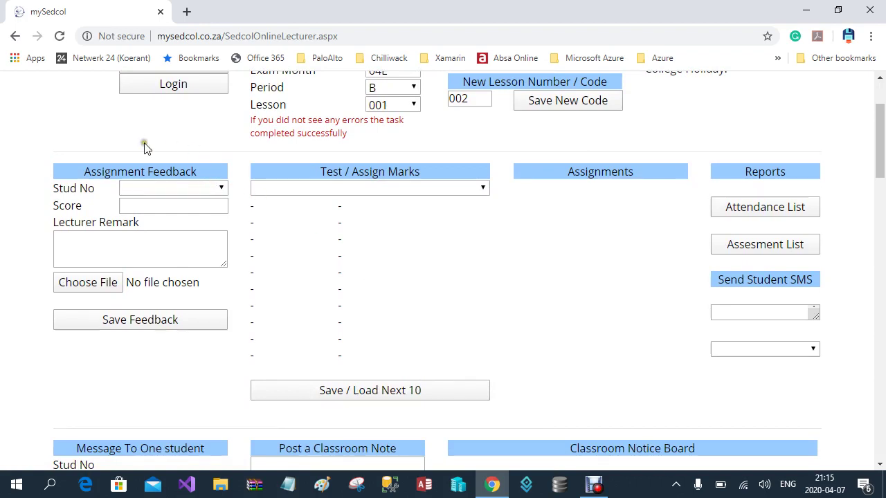
{"action": "left_click", "coordinate": [144, 342]}
Load the Test1 mark sheet and page ten at a time to the final four students
{"action": "left_click", "coordinate": [480, 189]}
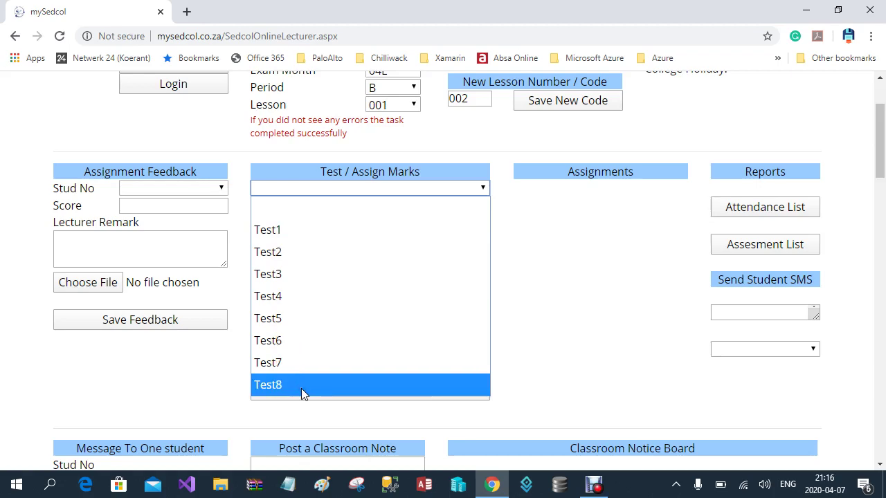
{"action": "left_click", "coordinate": [301, 231]}
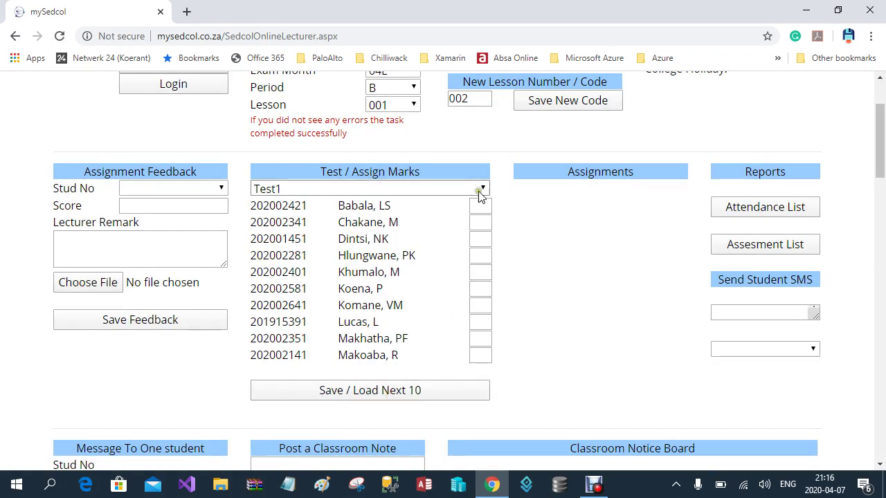
{"action": "left_click", "coordinate": [410, 393]}
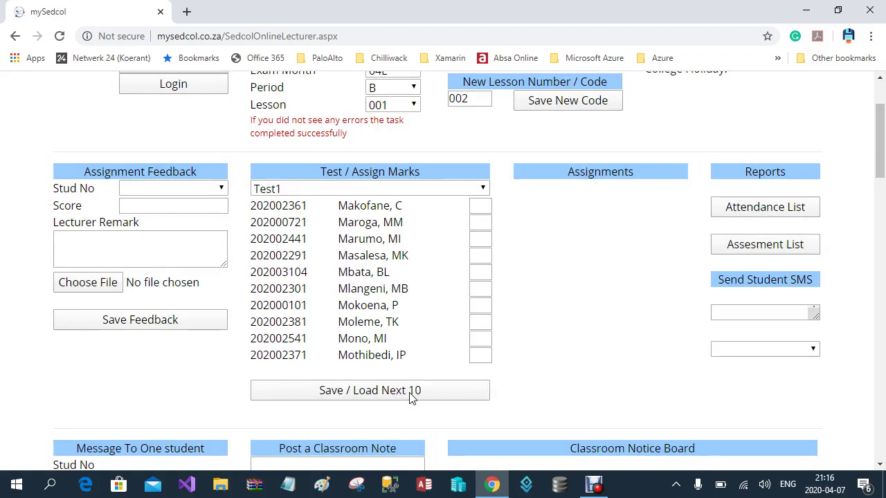
{"action": "left_click", "coordinate": [453, 393]}
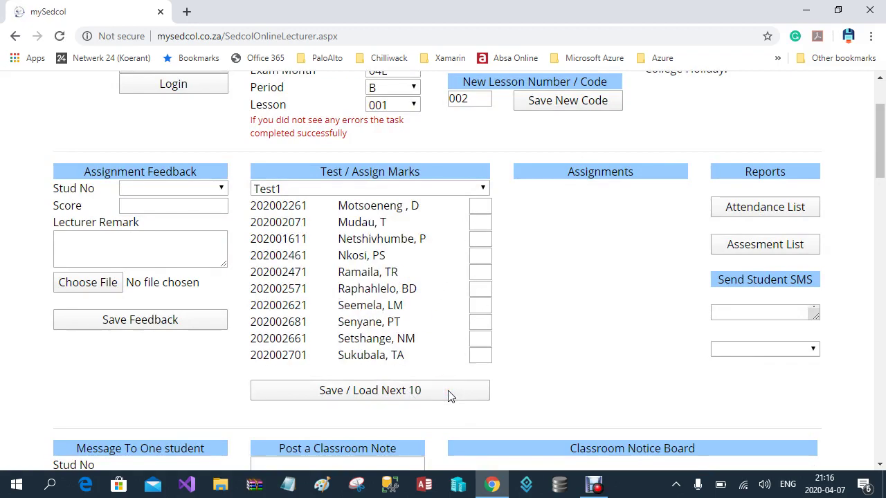
{"action": "left_click", "coordinate": [430, 394]}
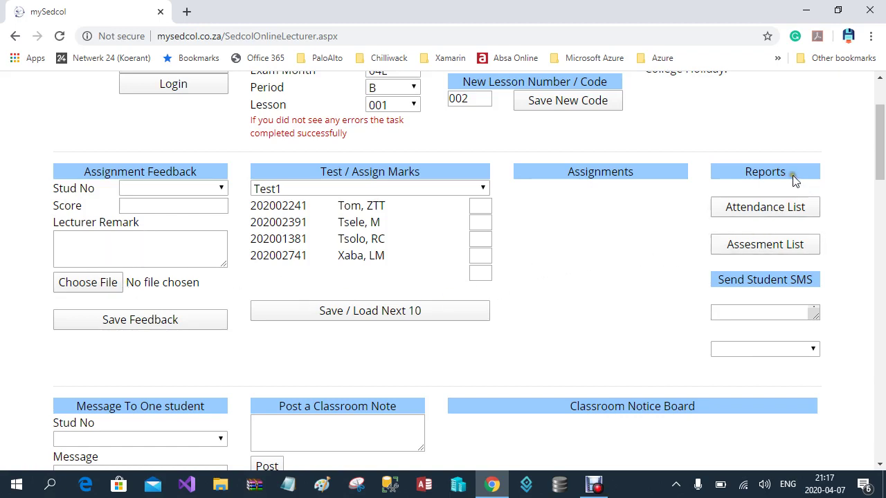
Open the Attendance List, enlarge the Send Student SMS box, and view its sending options
{"action": "left_click", "coordinate": [788, 207]}
{"action": "left_click", "coordinate": [760, 208]}
{"action": "left_click", "coordinate": [816, 315]}
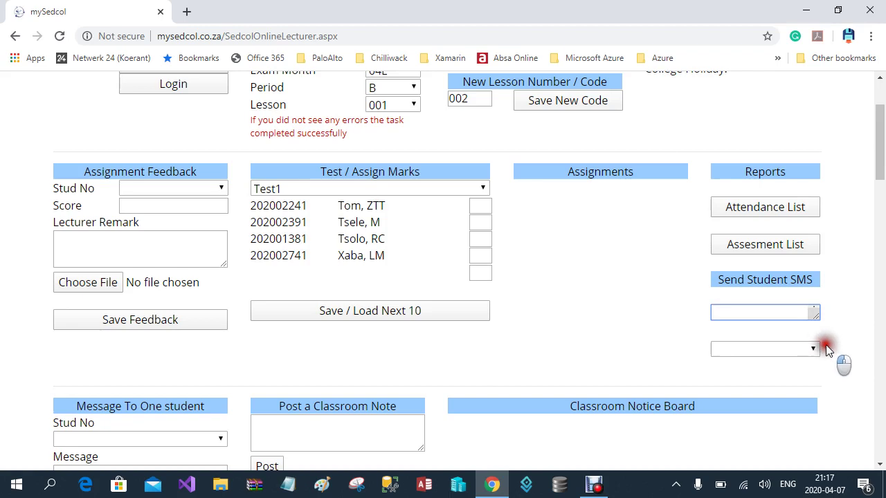
{"action": "left_click_drag", "start_coordinate": [816, 320], "coordinate": [816, 345]}
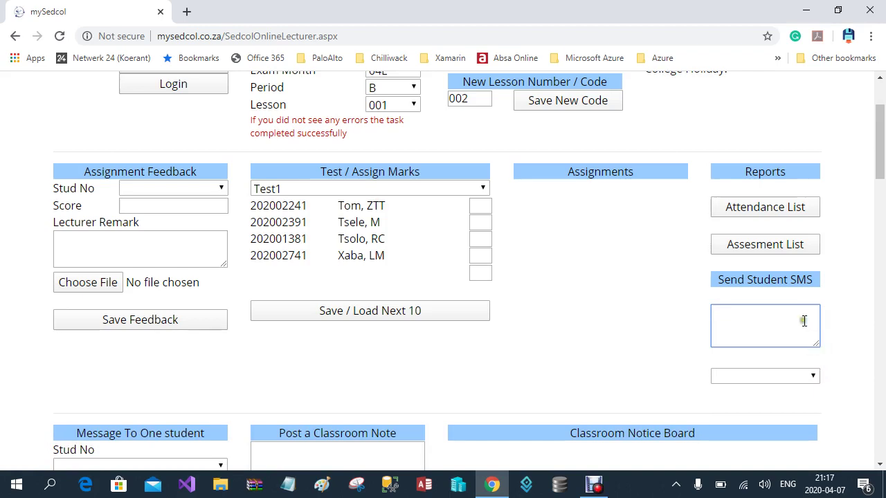
{"action": "left_click", "coordinate": [797, 376]}
{"action": "left_click", "coordinate": [797, 382]}
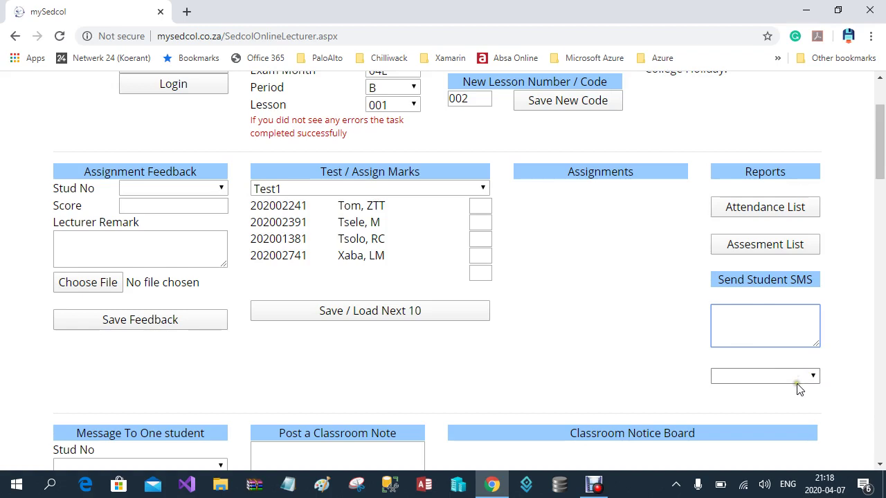
{"action": "scroll", "coordinate": [612, 328], "scroll_direction": "down", "scroll_amount": 1}
{"action": "scroll", "coordinate": [613, 328], "scroll_direction": "down", "scroll_amount": 2}
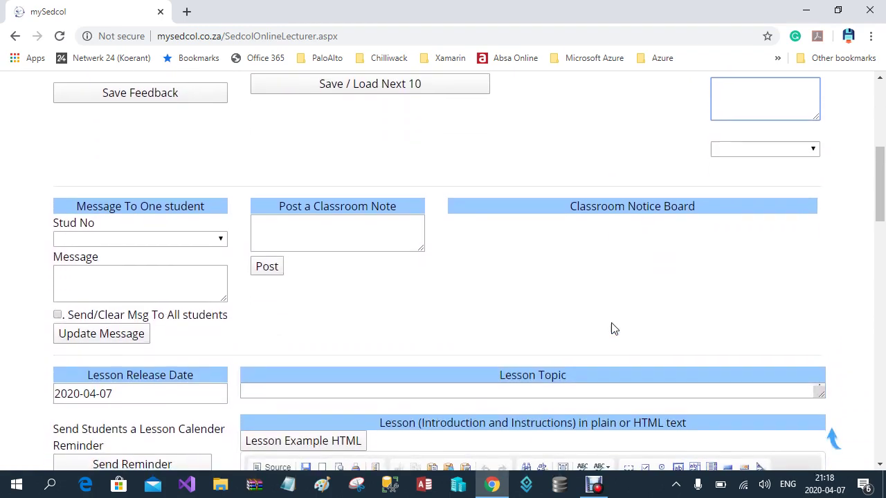
{"action": "scroll", "coordinate": [612, 328], "scroll_direction": "down", "scroll_amount": 2}
{"action": "left_click", "coordinate": [133, 114]}
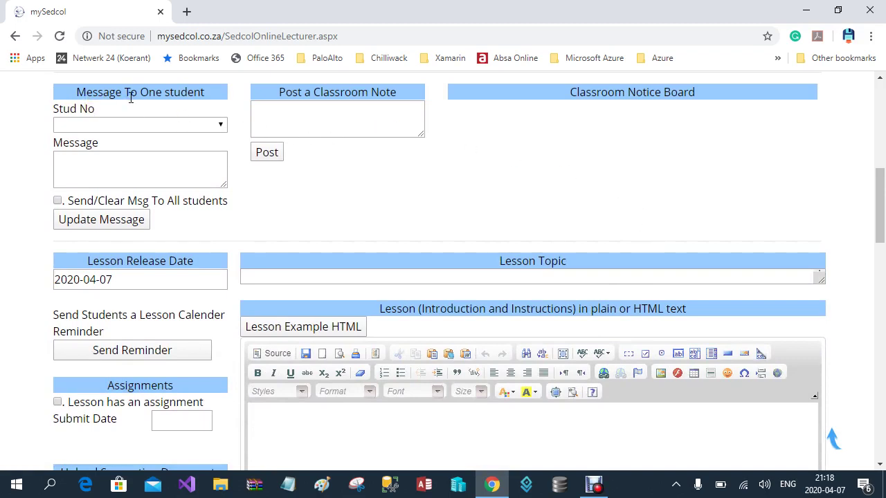
{"action": "left_click", "coordinate": [76, 88]}
{"action": "left_click", "coordinate": [151, 183]}
{"action": "left_click", "coordinate": [147, 166]}
{"action": "left_click", "coordinate": [328, 107]}
{"action": "left_click", "coordinate": [382, 113]}
{"action": "left_click", "coordinate": [381, 112]}
{"action": "left_click", "coordinate": [558, 116]}
{"action": "left_click", "coordinate": [694, 153]}
{"action": "left_click", "coordinate": [341, 115]}
{"action": "left_click", "coordinate": [295, 117]}
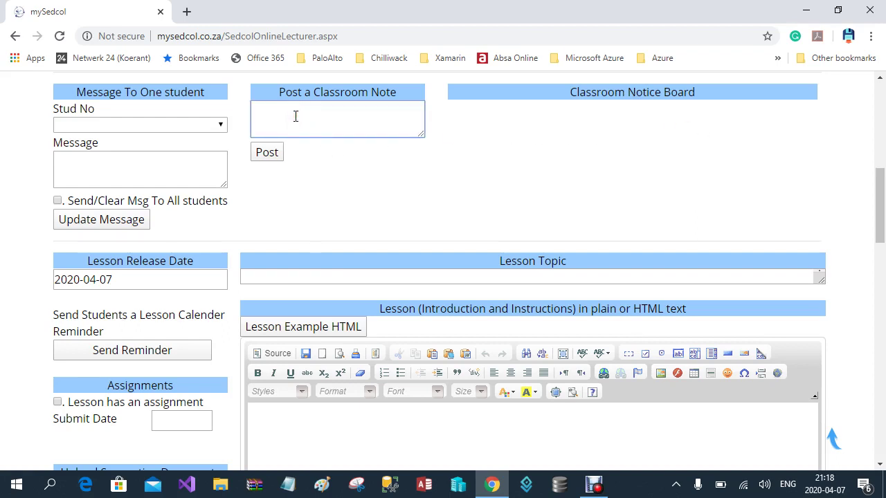
Write 'Hi This is my first post' as a classroom note and post it
{"action": "type", "text": "Hi This is my f"}
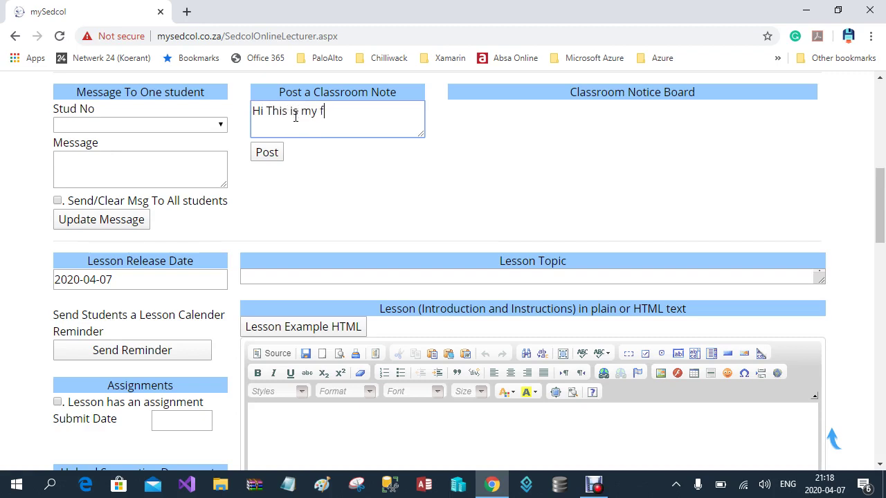
{"action": "type", "text": "irst post"}
{"action": "left_click", "coordinate": [268, 152]}
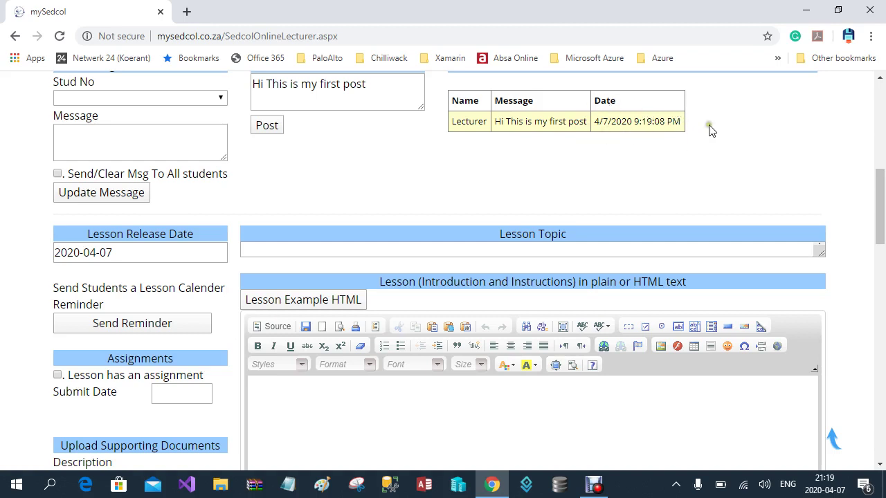
Send students the lesson calendar reminder for the 2020-04-07 lesson
{"action": "scroll", "coordinate": [793, 162], "scroll_direction": "up", "scroll_amount": 2}
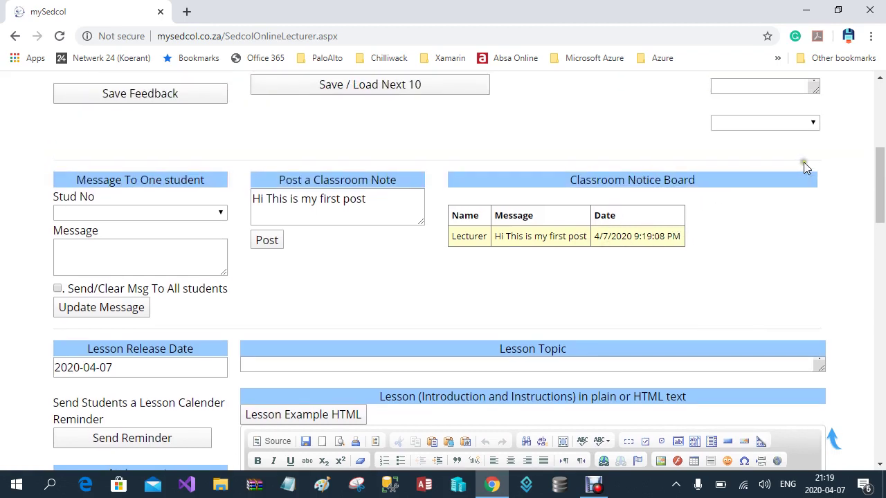
{"action": "scroll", "coordinate": [803, 162], "scroll_direction": "down", "scroll_amount": 3}
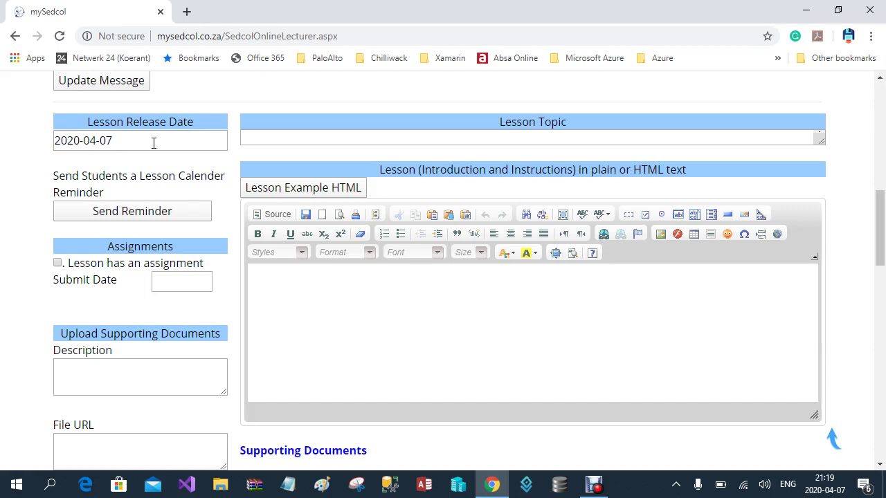
{"action": "left_click", "coordinate": [184, 212]}
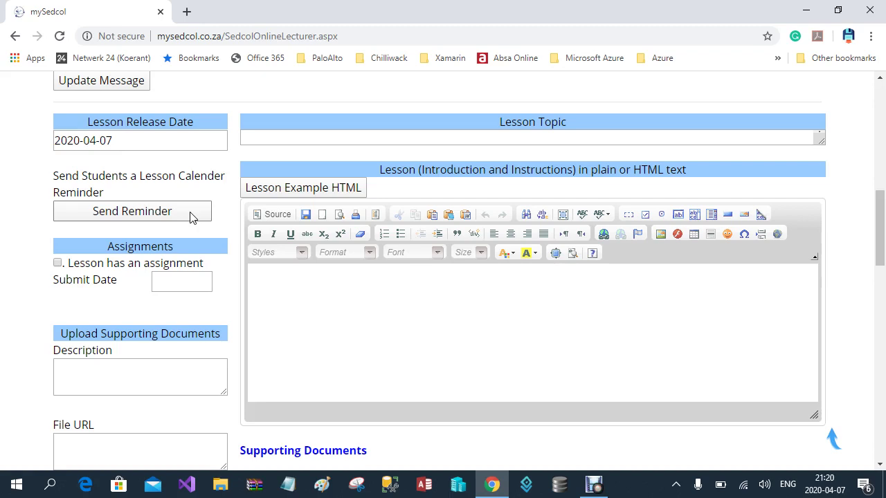
Tick 'Lesson has an assignment', select the Submit Date box, and scroll to Upload Supporting Documents
{"action": "left_click", "coordinate": [56, 267]}
{"action": "left_click", "coordinate": [59, 271]}
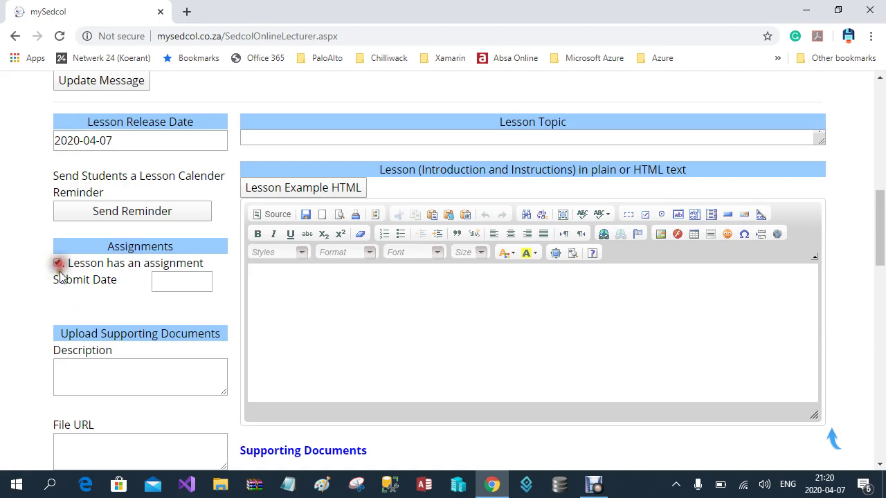
{"action": "left_click", "coordinate": [175, 277]}
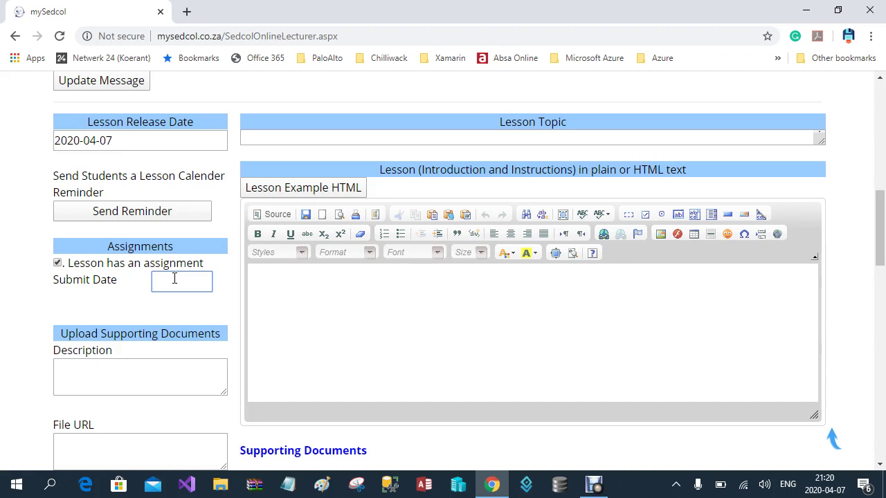
{"action": "scroll", "coordinate": [143, 315], "scroll_direction": "down", "scroll_amount": 1}
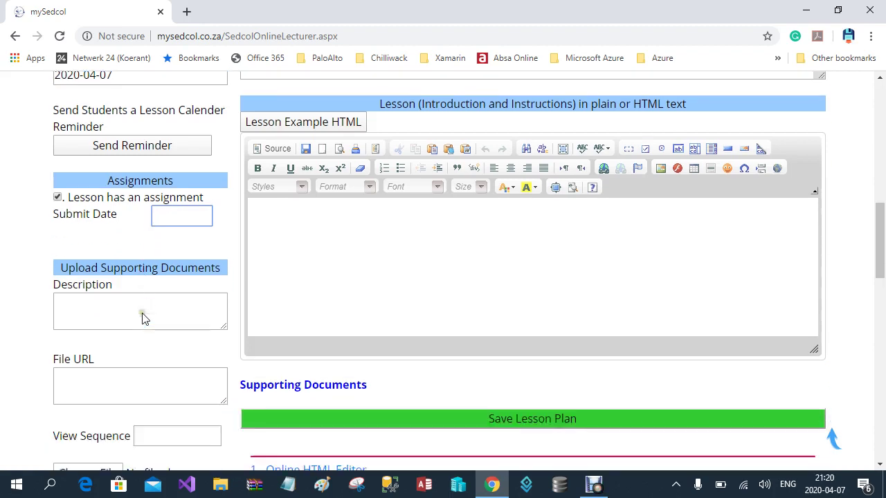
{"action": "scroll", "coordinate": [143, 316], "scroll_direction": "down", "scroll_amount": 1}
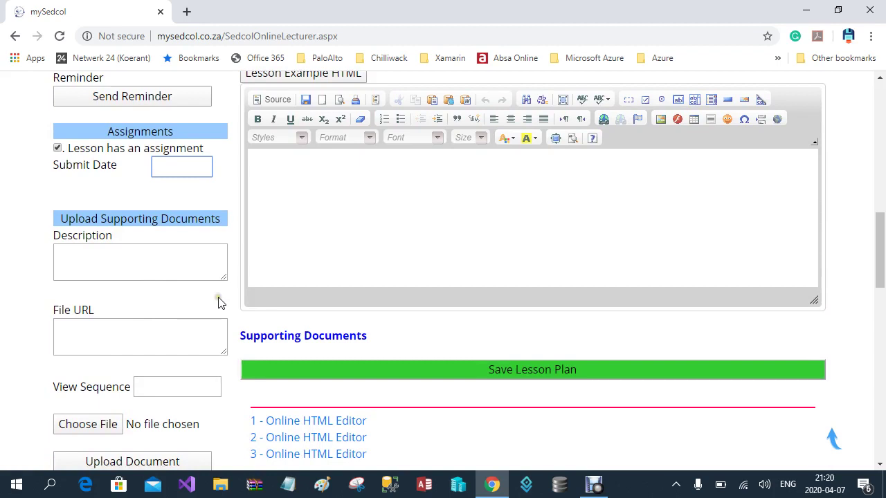
{"action": "scroll", "coordinate": [218, 303], "scroll_direction": "down", "scroll_amount": 2}
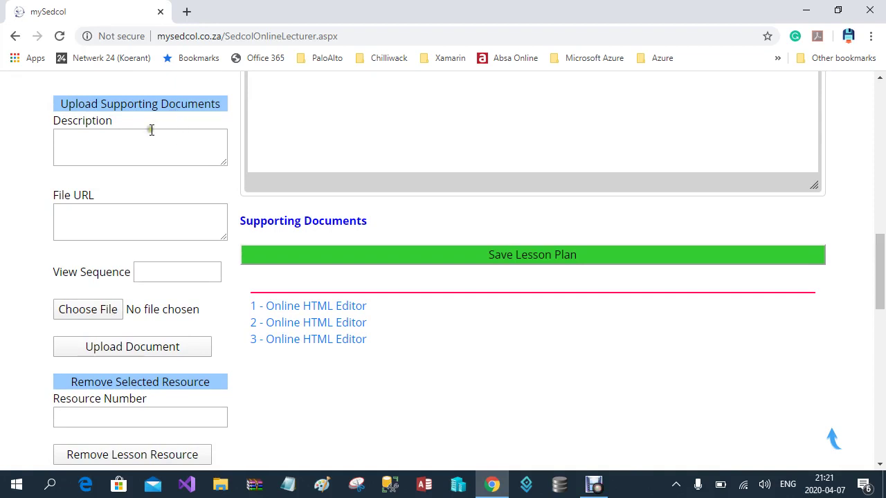
In a new tab, go to YouTube and open the Springboks Tendai Mtawarira home tour video
{"action": "left_click", "coordinate": [187, 13]}
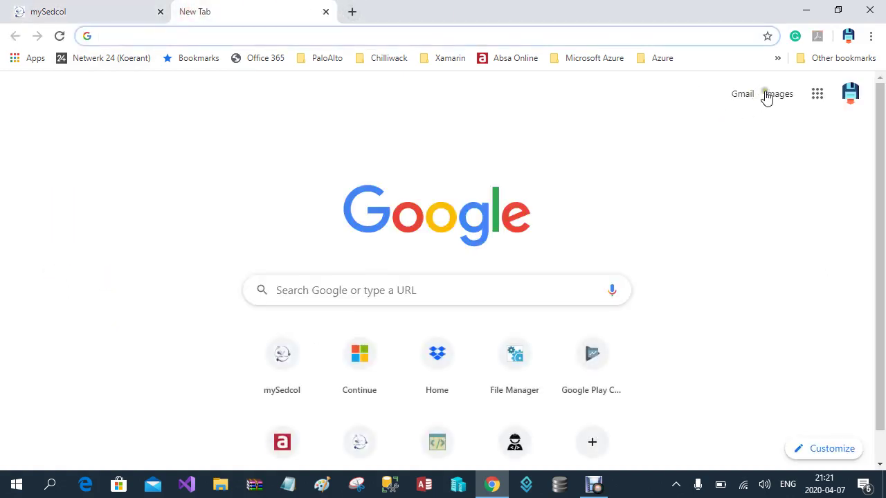
{"action": "left_click", "coordinate": [820, 95]}
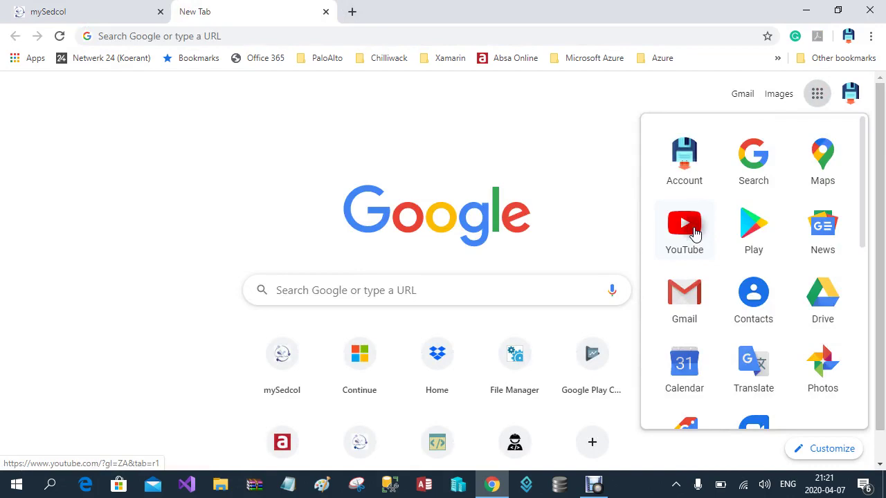
{"action": "left_click", "coordinate": [693, 234]}
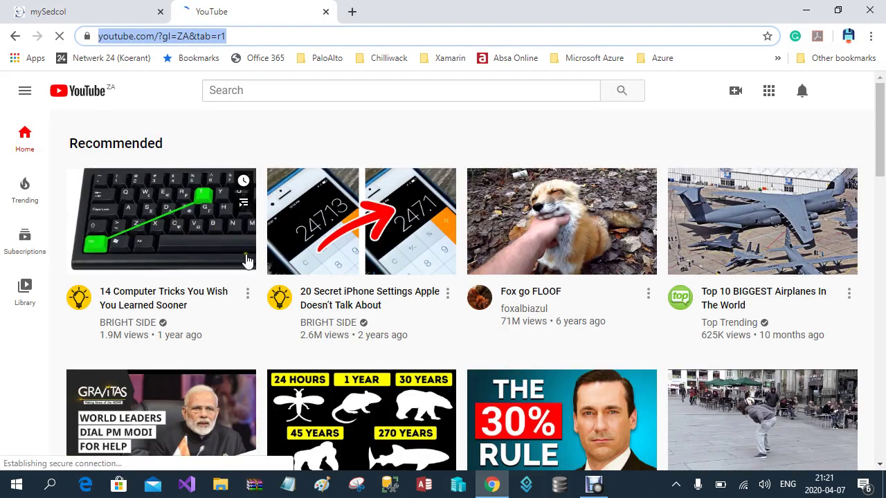
{"action": "scroll", "coordinate": [378, 235], "scroll_direction": "down", "scroll_amount": 3}
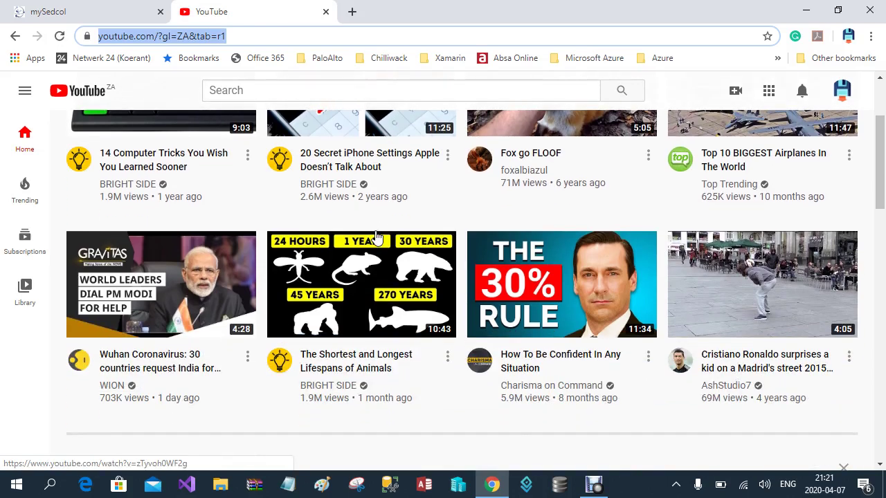
{"action": "scroll", "coordinate": [377, 235], "scroll_direction": "down", "scroll_amount": 3}
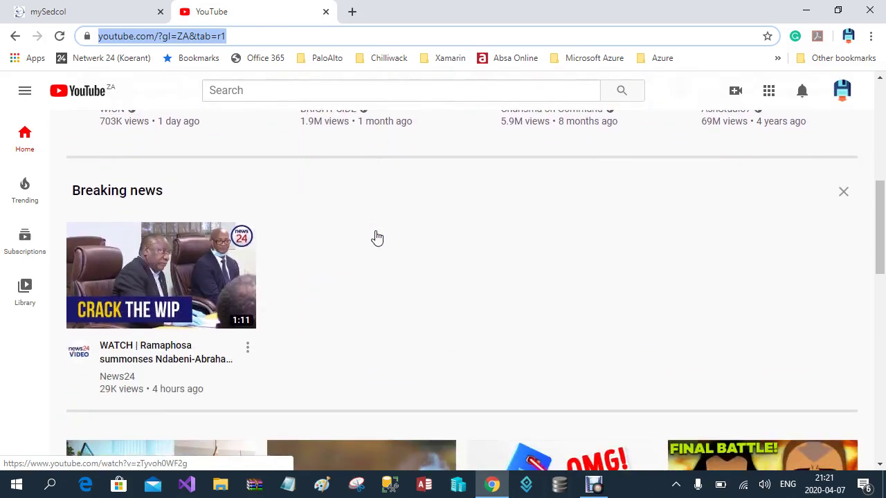
{"action": "scroll", "coordinate": [378, 238], "scroll_direction": "down", "scroll_amount": 2}
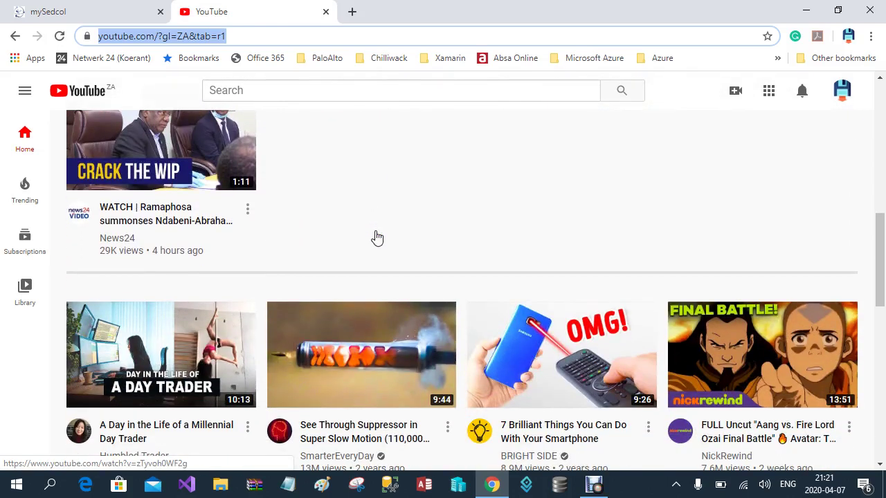
{"action": "scroll", "coordinate": [377, 238], "scroll_direction": "down", "scroll_amount": 3}
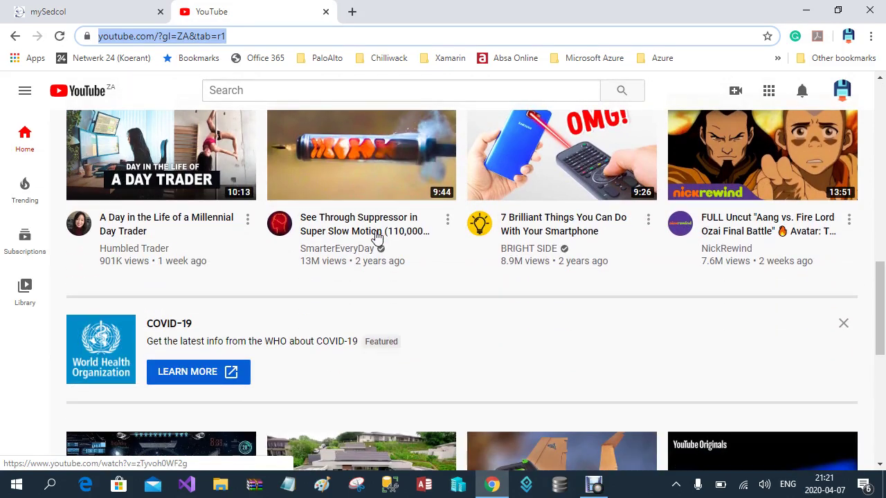
{"action": "scroll", "coordinate": [377, 241], "scroll_direction": "down", "scroll_amount": 3}
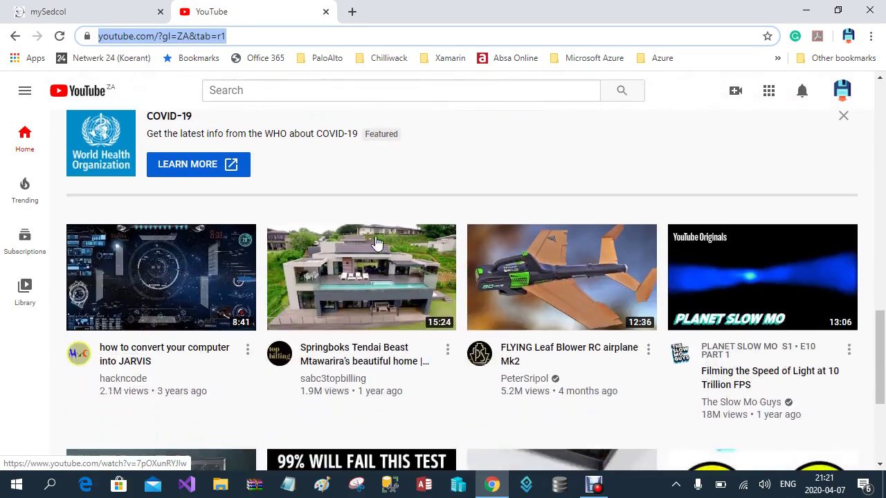
{"action": "left_click", "coordinate": [386, 294]}
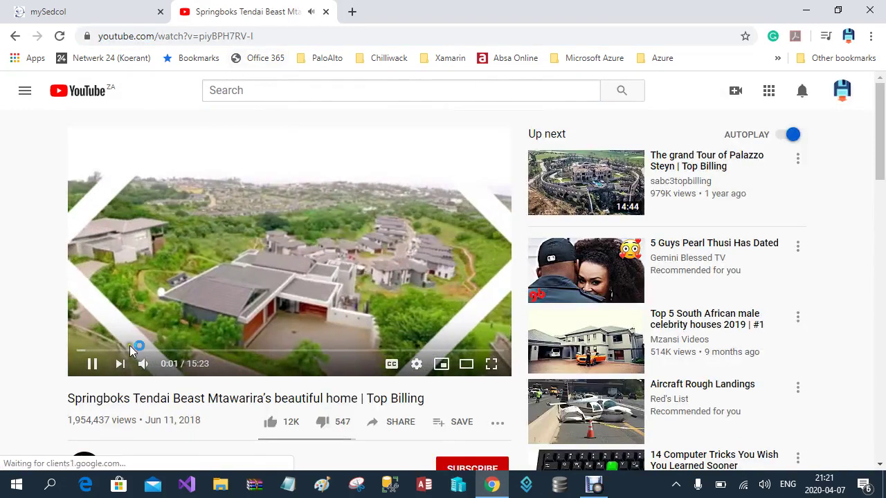
Pause the video, copy its web address, and return to the mySedcol lesson page
{"action": "left_click", "coordinate": [91, 362]}
{"action": "left_click_drag", "start_coordinate": [264, 35], "coordinate": [95, 36]}
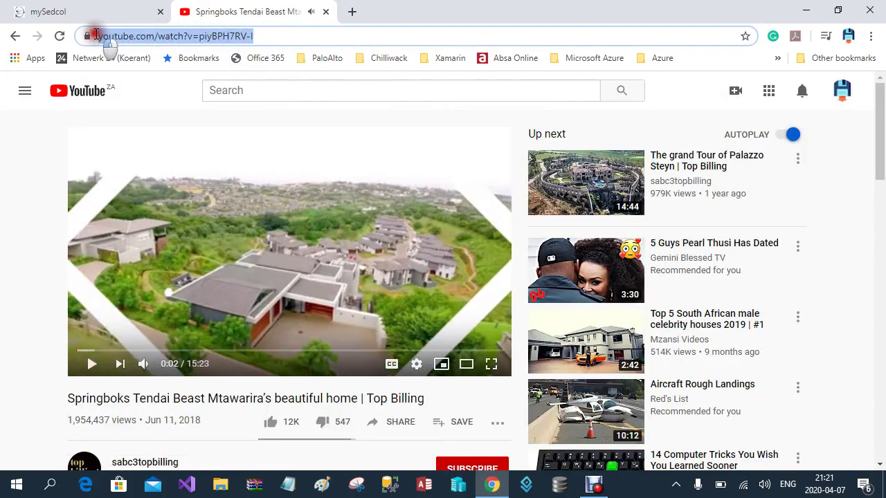
{"action": "right_click", "coordinate": [144, 33]}
{"action": "left_click", "coordinate": [173, 109]}
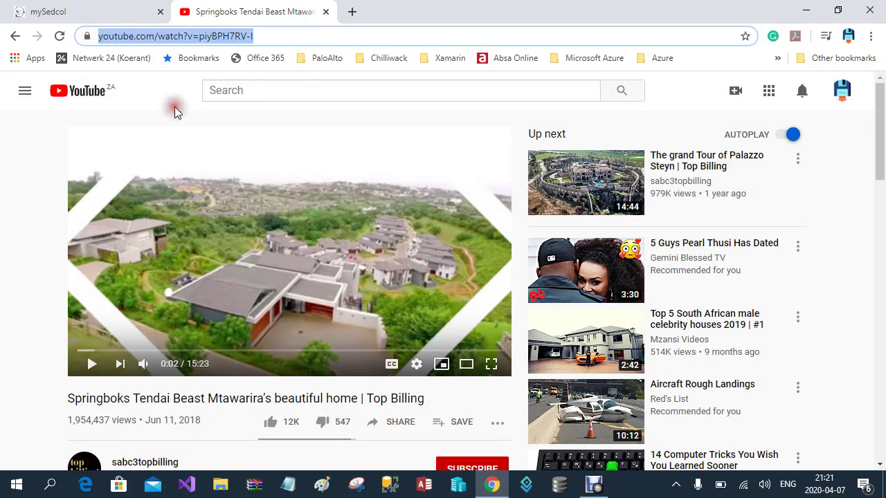
{"action": "left_click", "coordinate": [107, 11]}
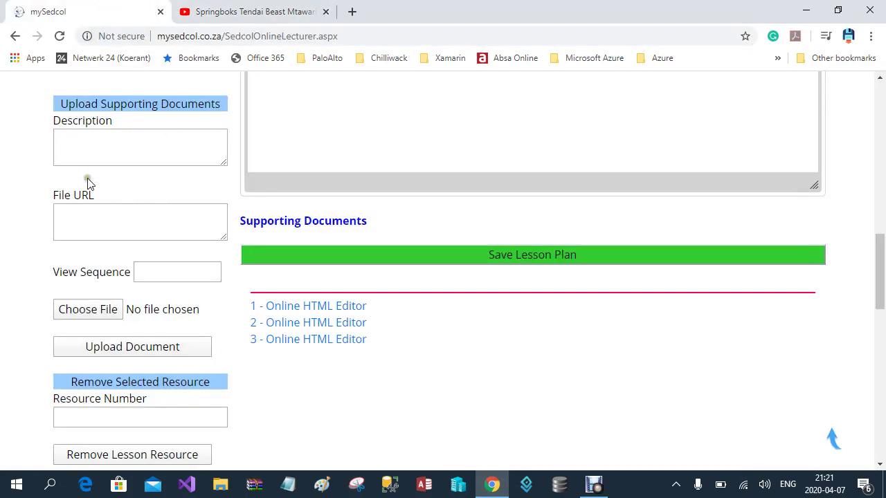
Paste the YouTube link into File URL, with description 'My first Video URL' and view sequence 2
{"action": "left_click", "coordinate": [80, 217]}
{"action": "right_click", "coordinate": [79, 217]}
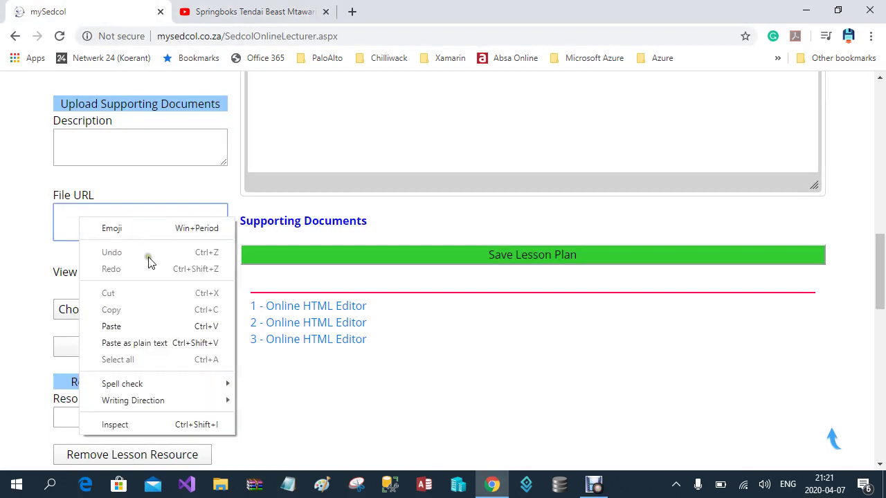
{"action": "left_click", "coordinate": [122, 326]}
{"action": "left_click", "coordinate": [99, 144]}
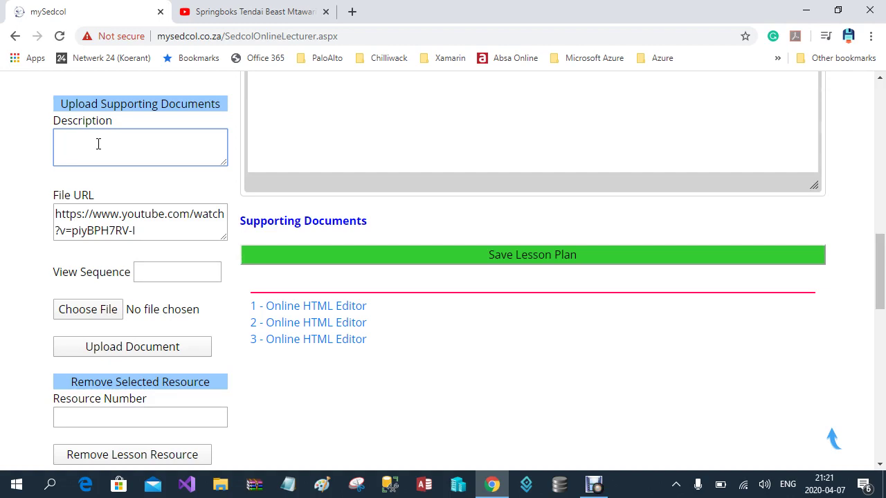
{"action": "type", "text": "My"}
{"action": "type", "text": " first"}
{"action": "type", "text": " y"}
{"action": "type", "text": "ideo"}
{"action": "type", "text": " URL"}
{"action": "left_click", "coordinate": [168, 272]}
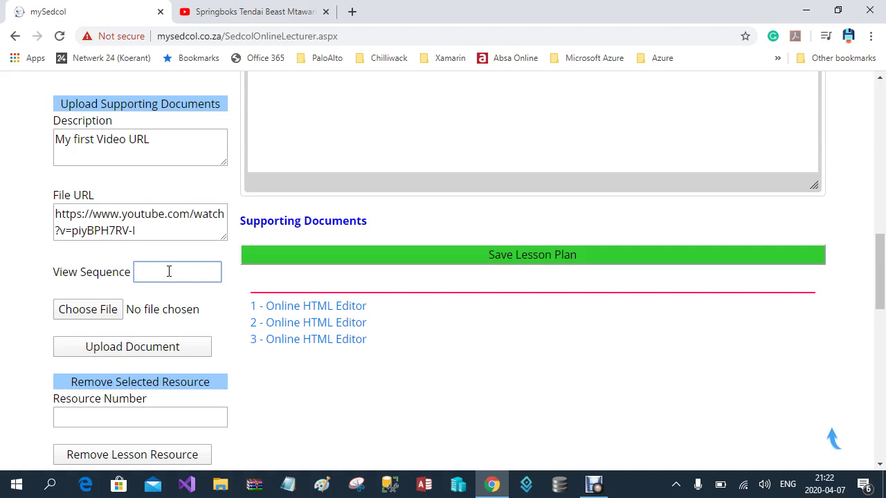
{"action": "type", "text": "2"}
Upload the video link as a supporting document and dismiss the success alert
{"action": "left_click", "coordinate": [141, 347]}
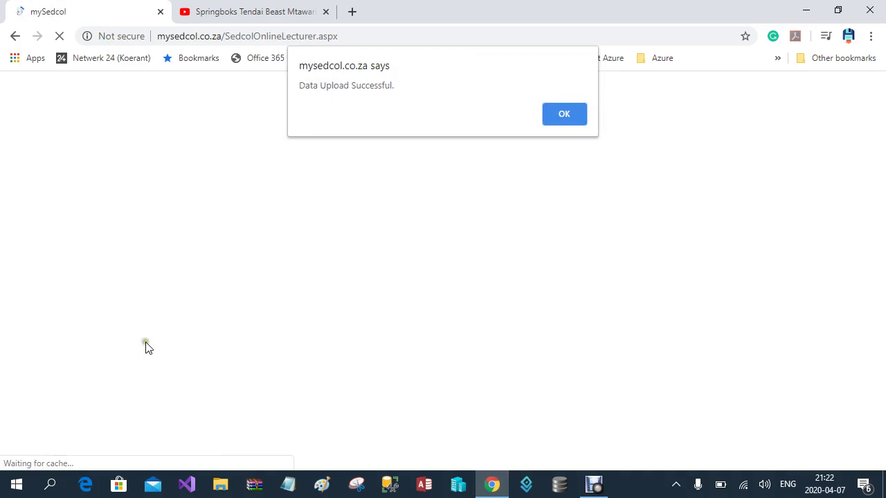
{"action": "left_click", "coordinate": [566, 118]}
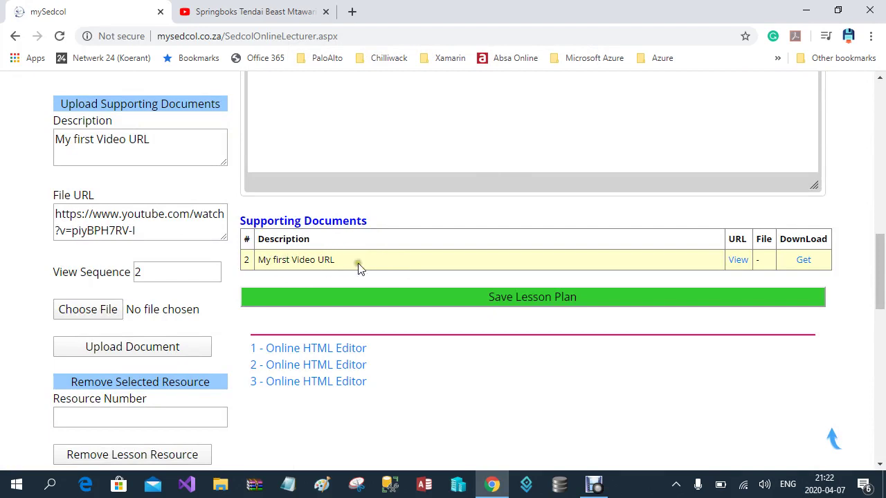
{"action": "left_click", "coordinate": [395, 263]}
Clear the old URL and description, set view sequence 1 and description 'Lesson'
{"action": "left_click_drag", "start_coordinate": [147, 234], "coordinate": [44, 226]}
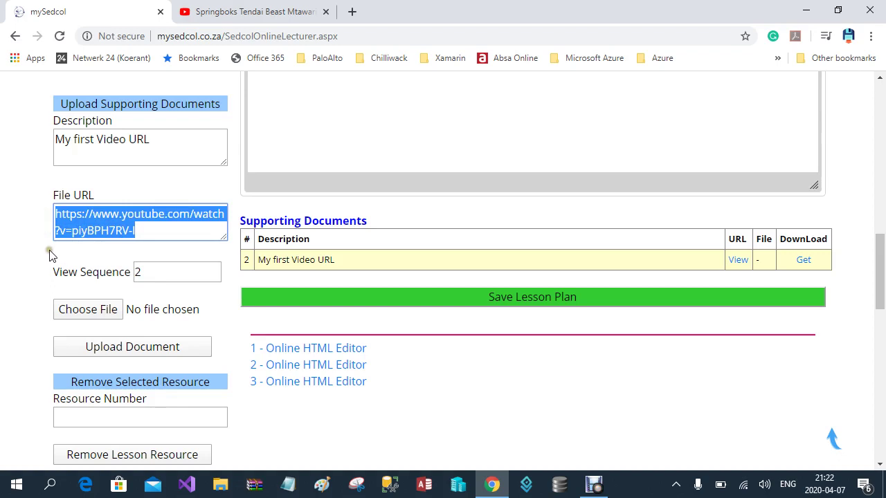
{"action": "key", "text": "Delete"}
{"action": "left_click_drag", "start_coordinate": [161, 139], "coordinate": [44, 138]}
{"action": "key", "text": "Delete"}
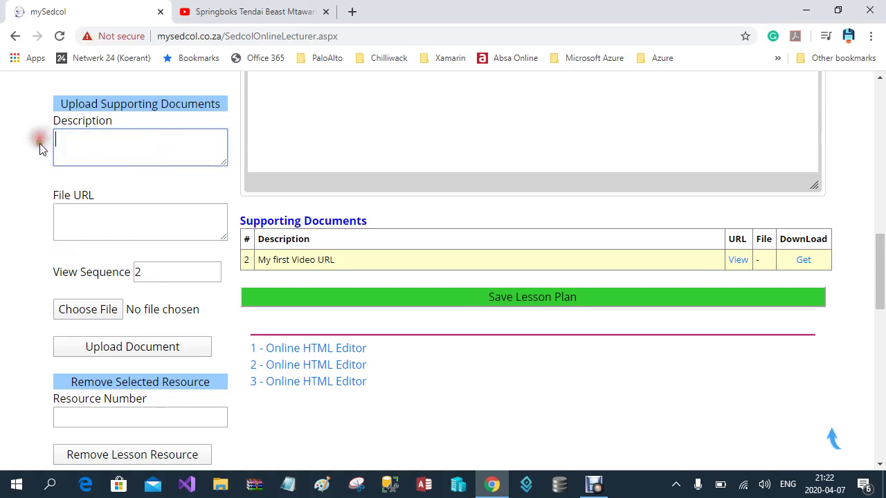
{"action": "left_click_drag", "start_coordinate": [174, 272], "coordinate": [135, 288]}
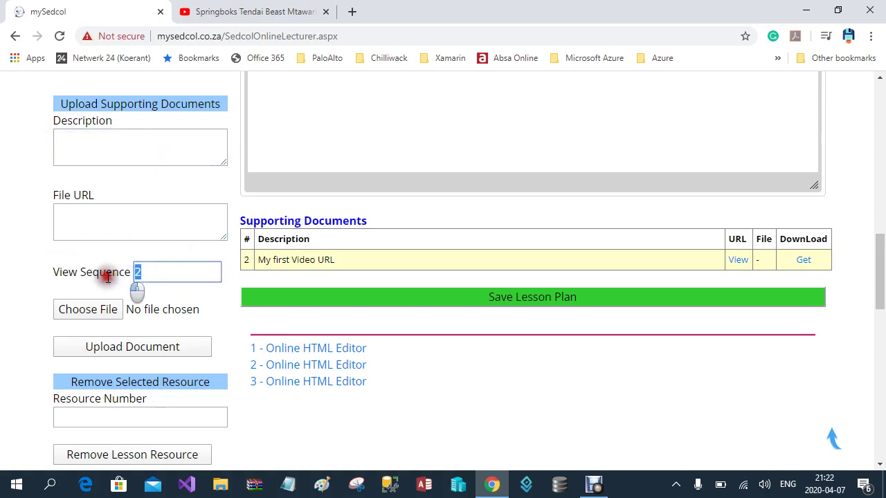
{"action": "type", "text": "1"}
{"action": "left_click", "coordinate": [133, 144]}
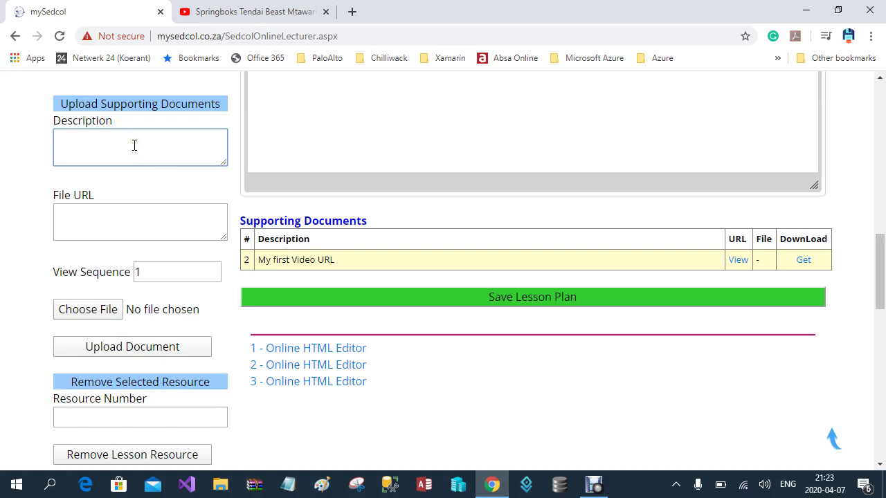
{"action": "type", "text": "Lesson"}
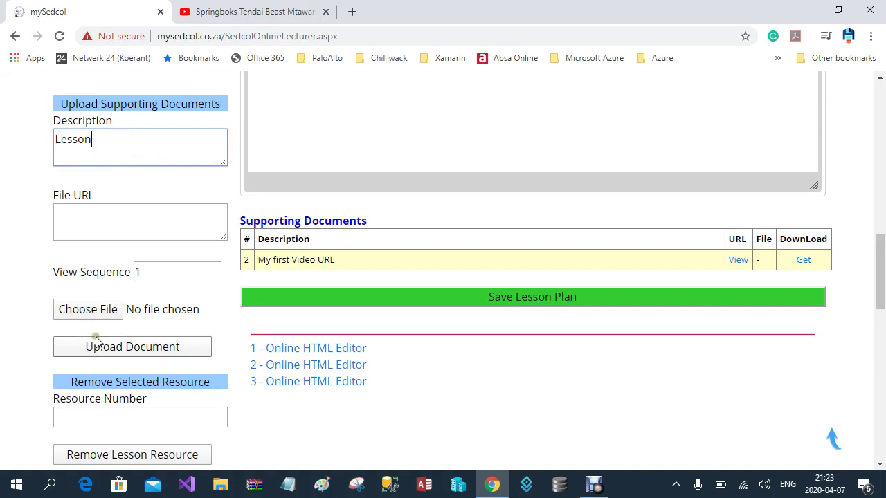
Choose Real Numbers.pdf, upload it as a supporting document, and dismiss the success alert
{"action": "left_click", "coordinate": [106, 309]}
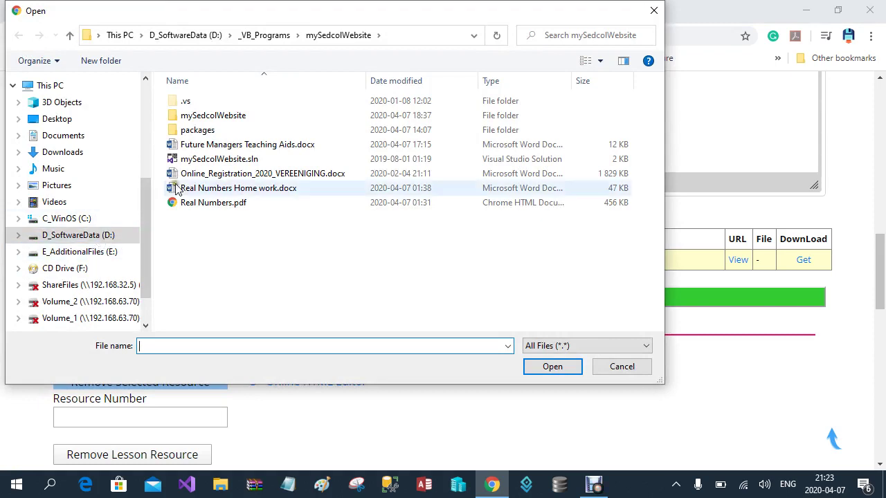
{"action": "double_click", "coordinate": [213, 204]}
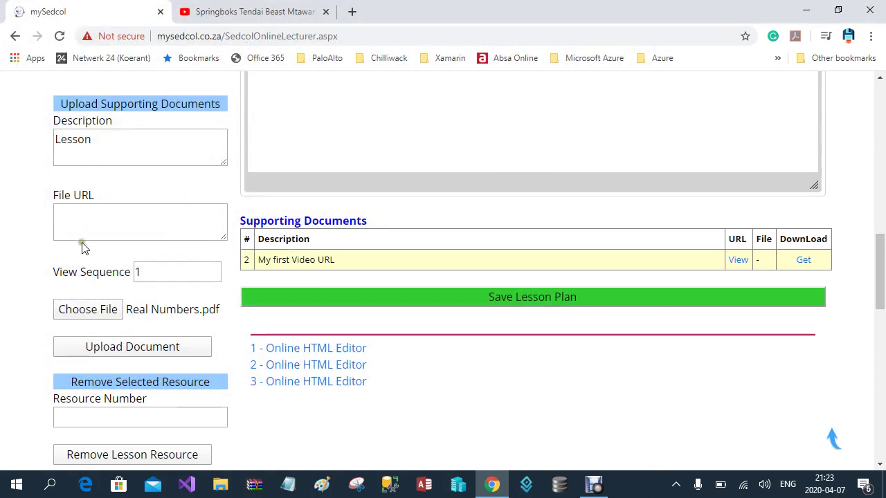
{"action": "left_click", "coordinate": [126, 348]}
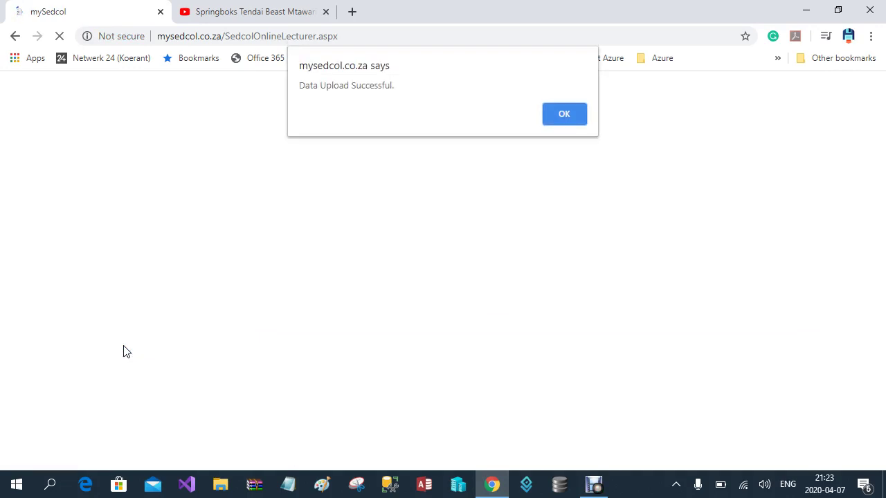
{"action": "left_click", "coordinate": [564, 114]}
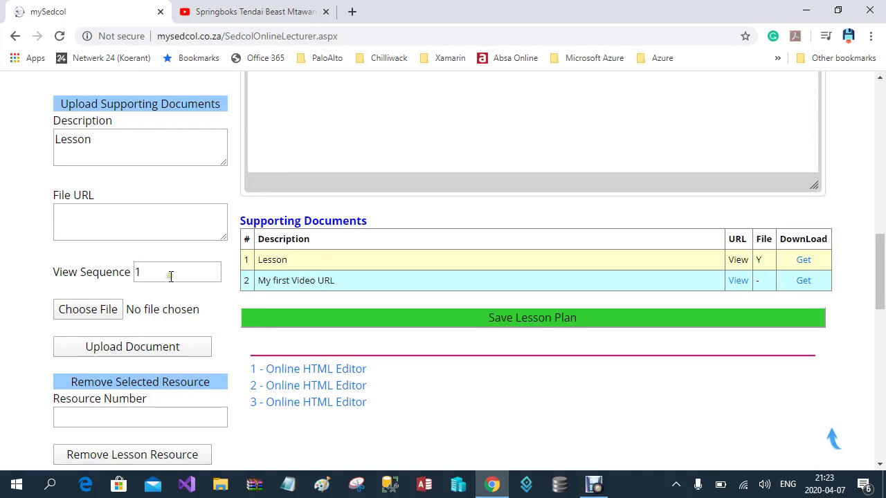
Enter 2, the video link, as the Resource Number to remove
{"action": "left_click_drag", "start_coordinate": [154, 272], "coordinate": [119, 277]}
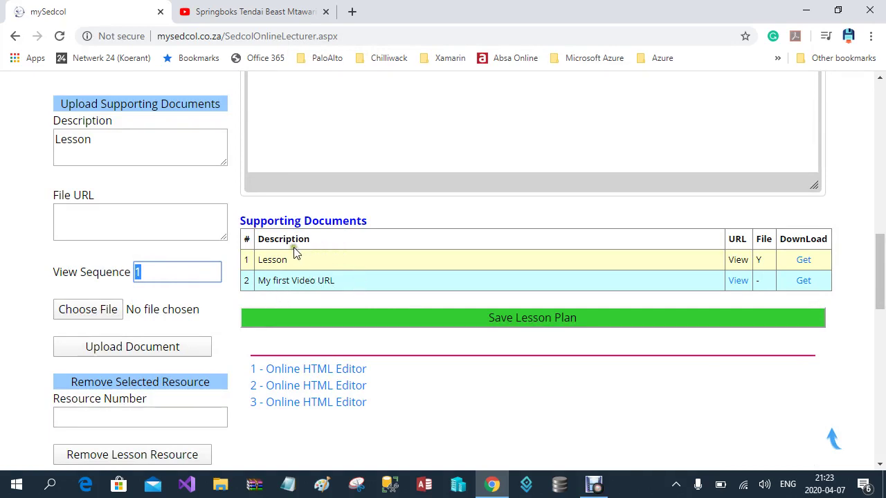
{"action": "scroll", "coordinate": [360, 386], "scroll_direction": "down", "scroll_amount": 3}
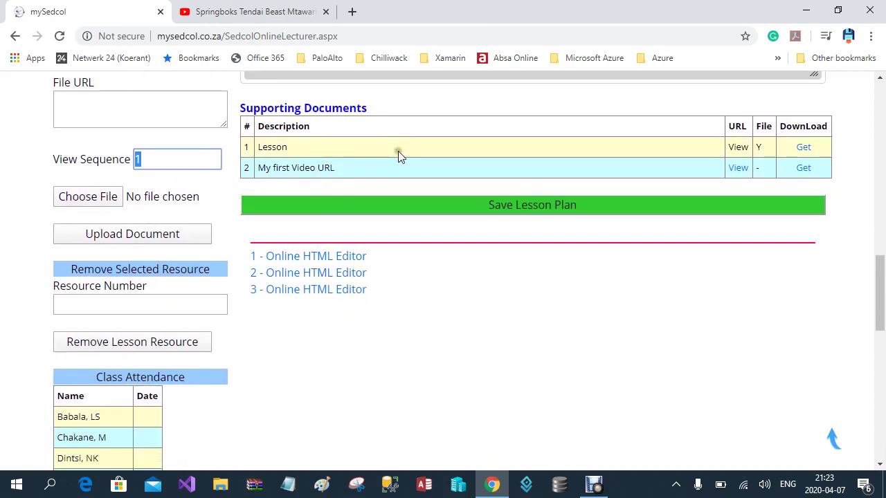
{"action": "left_click", "coordinate": [74, 306]}
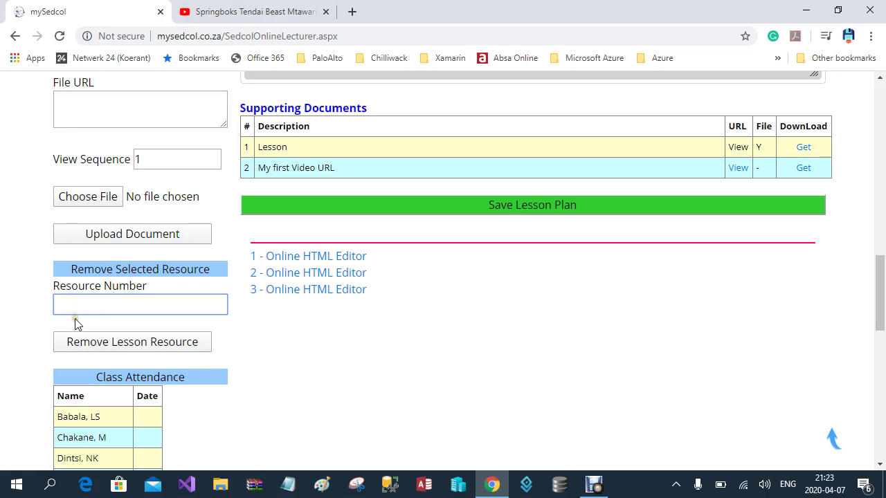
{"action": "type", "text": "2"}
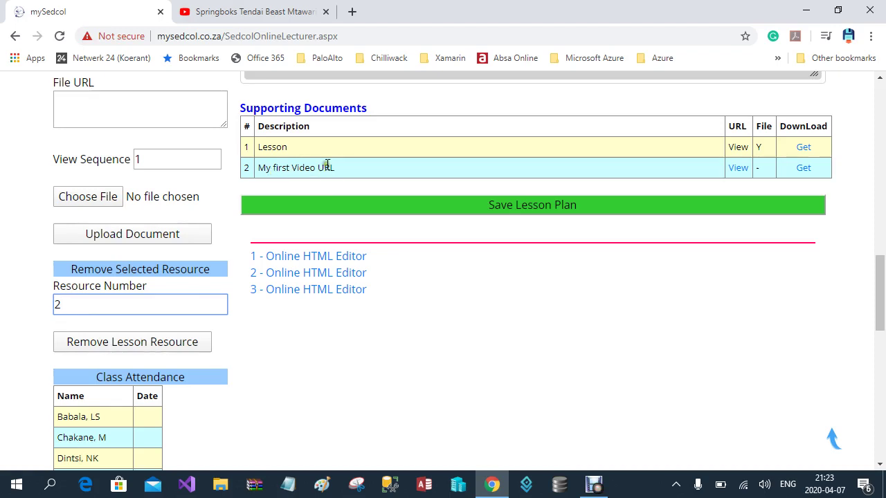
{"action": "scroll", "coordinate": [236, 285], "scroll_direction": "down", "scroll_amount": 1}
{"action": "scroll", "coordinate": [236, 291], "scroll_direction": "down", "scroll_amount": 2}
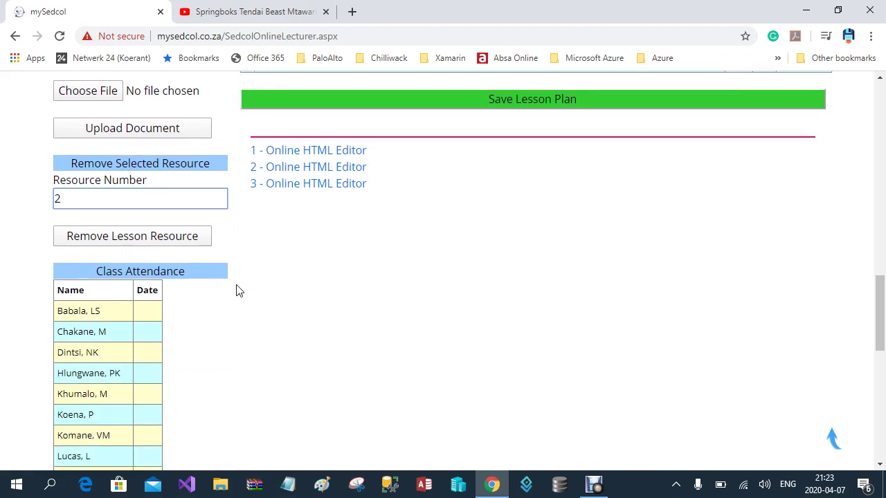
{"action": "scroll", "coordinate": [228, 297], "scroll_direction": "down", "scroll_amount": 3}
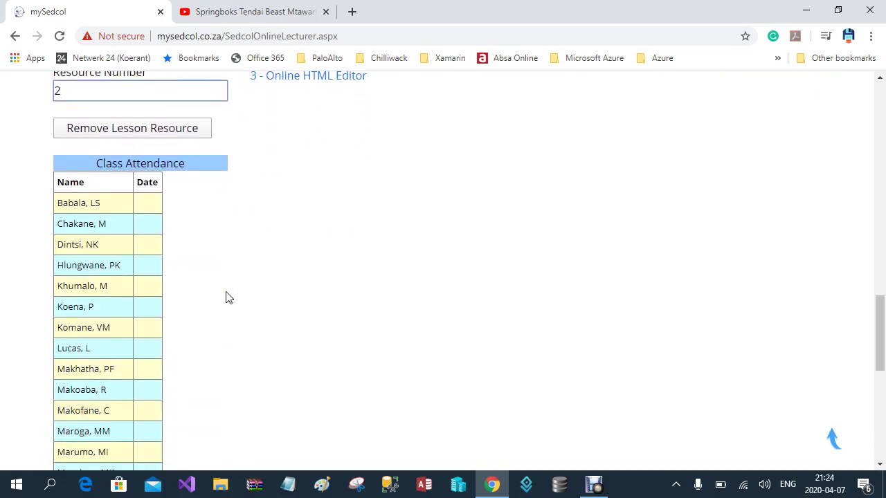
{"action": "scroll", "coordinate": [229, 297], "scroll_direction": "down", "scroll_amount": 4}
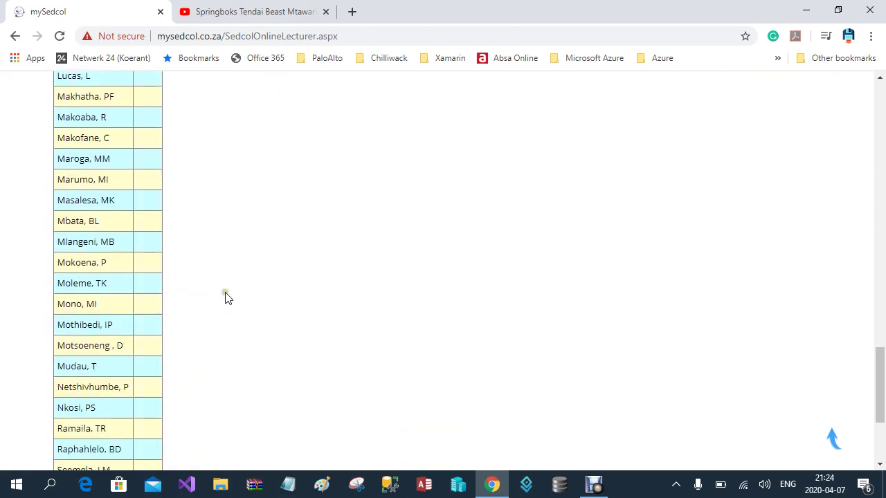
{"action": "scroll", "coordinate": [228, 297], "scroll_direction": "up", "scroll_amount": 4}
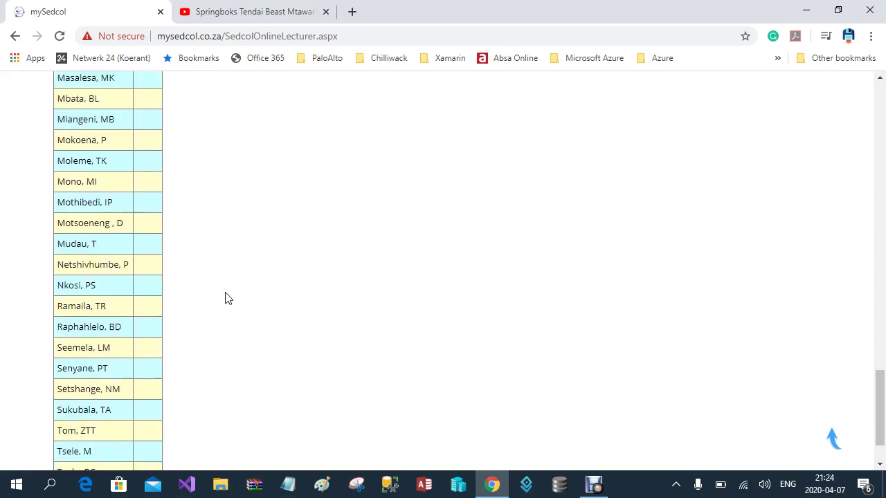
{"action": "scroll", "coordinate": [228, 298], "scroll_direction": "up", "scroll_amount": 2}
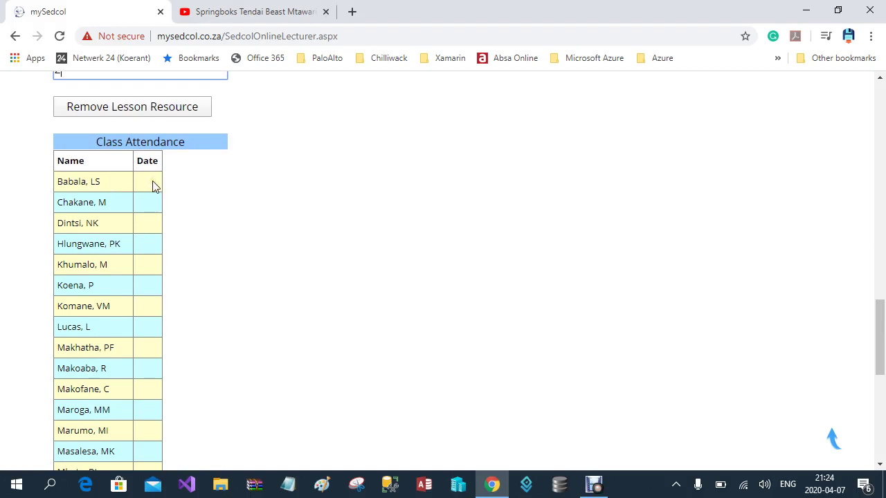
{"action": "left_click", "coordinate": [154, 180]}
{"action": "left_click", "coordinate": [154, 205]}
{"action": "left_click", "coordinate": [149, 202]}
{"action": "scroll", "coordinate": [319, 275], "scroll_direction": "up", "scroll_amount": 4}
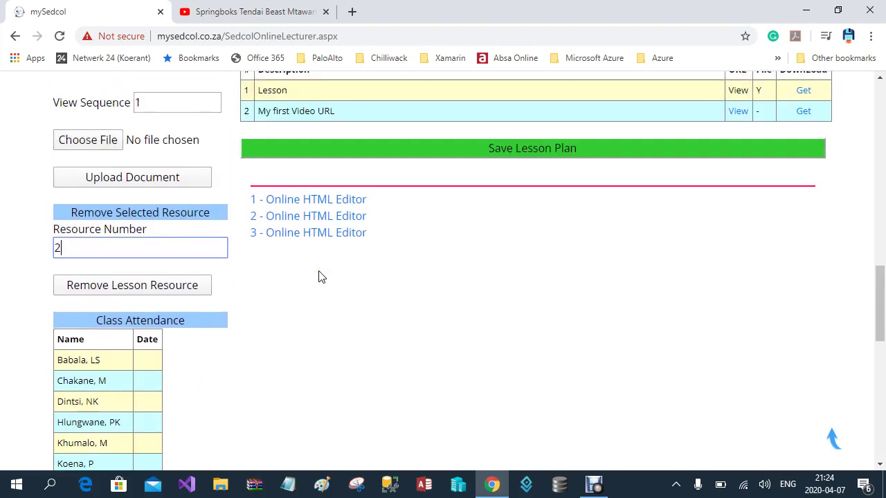
{"action": "scroll", "coordinate": [319, 276], "scroll_direction": "up", "scroll_amount": 5}
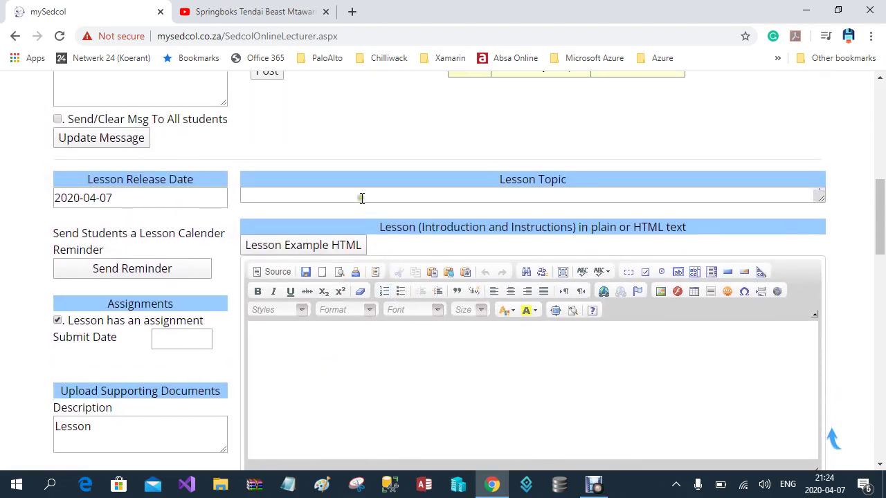
Enter 'Real Numbers' as the lesson topic and make the lesson text editor taller
{"action": "left_click", "coordinate": [366, 197]}
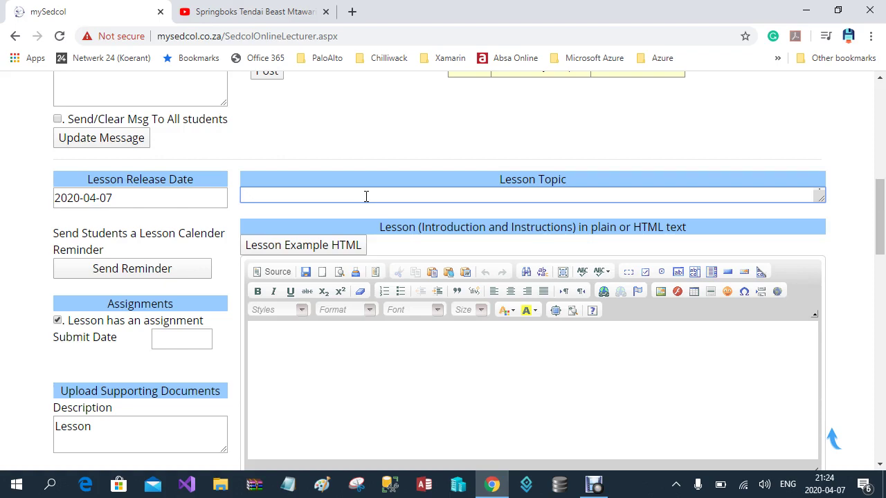
{"action": "type", "text": "Reak"}
{"action": "type", "text": " Nu"}
{"action": "type", "text": "mbers"}
{"action": "left_click_drag", "start_coordinate": [877, 201], "coordinate": [883, 221]}
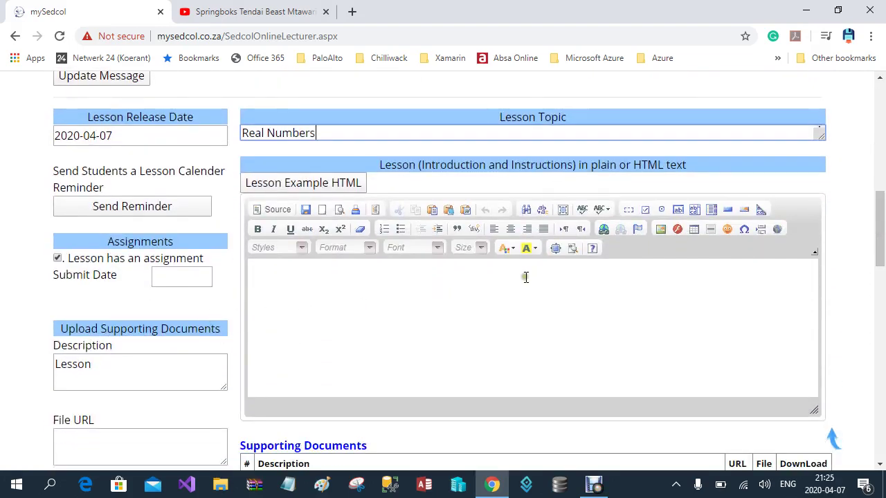
{"action": "left_click_drag", "start_coordinate": [814, 408], "coordinate": [814, 448]}
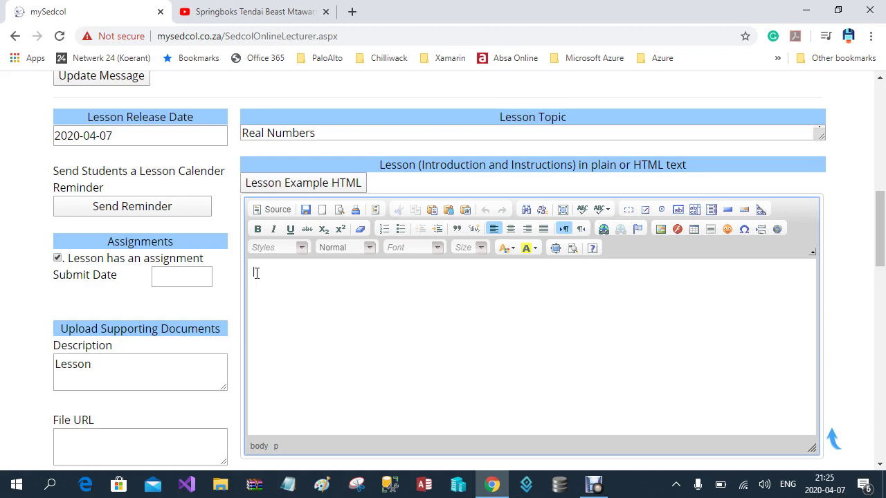
Type 'Introduction' then 'This is my first paragraph' in the editor, and select 'Introduction'
{"action": "type", "text": "T"}
{"action": "type", "text": "ntroduction"}
{"action": "type", "text": "Th"}
{"action": "type", "text": "is is my fir"}
{"action": "type", "text": "st "}
{"action": "type", "text": "p"}
{"action": "type", "text": "aragraph"}
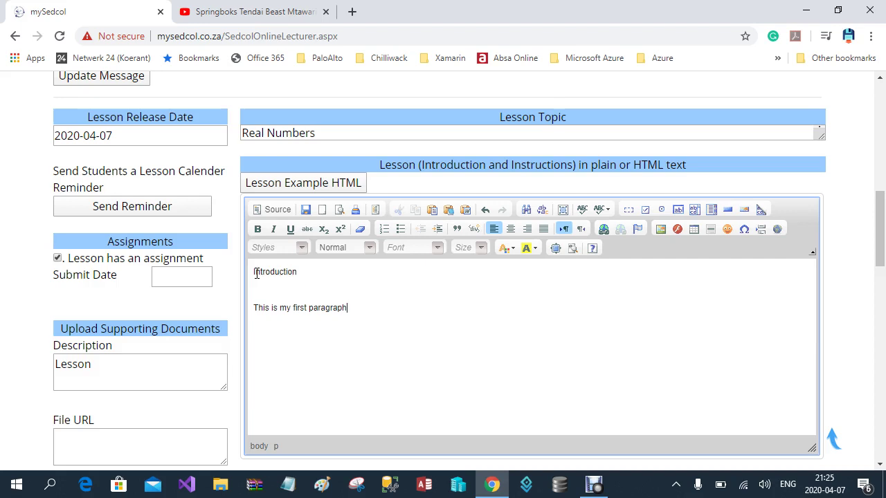
{"action": "left_click", "coordinate": [296, 273]}
{"action": "left_click_drag", "start_coordinate": [297, 273], "coordinate": [249, 271]}
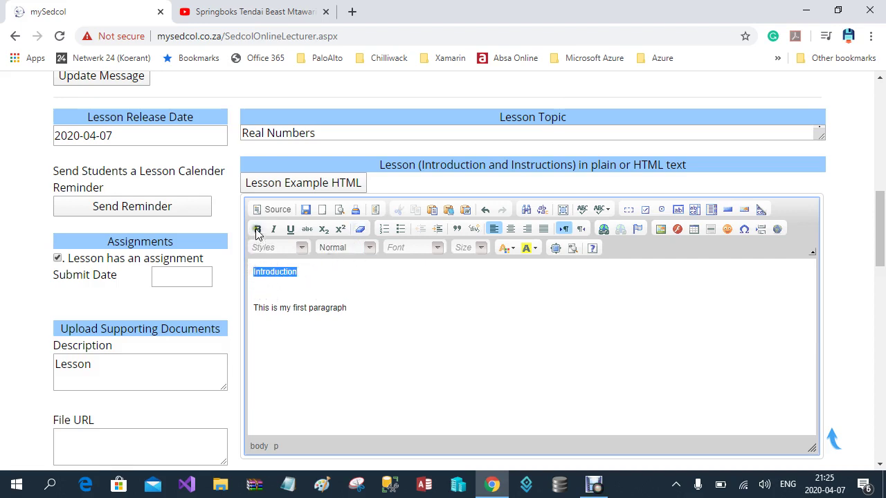
Apply bold, red text colour and font size 20 to the selected Introduction heading
{"action": "left_click", "coordinate": [257, 231]}
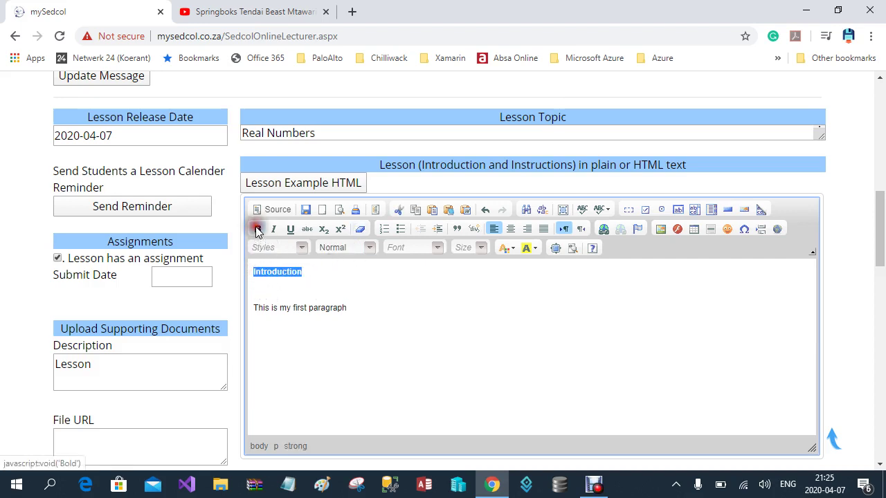
{"action": "left_click", "coordinate": [508, 250]}
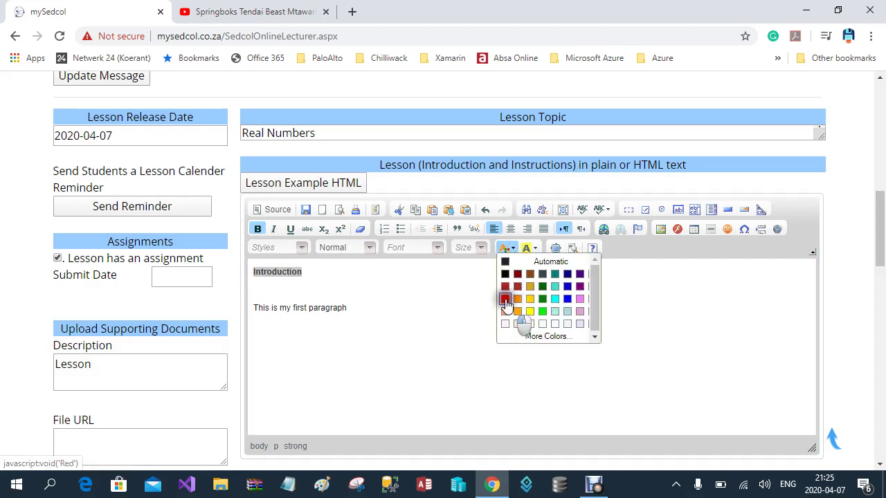
{"action": "left_click", "coordinate": [506, 301]}
{"action": "left_click", "coordinate": [480, 249]}
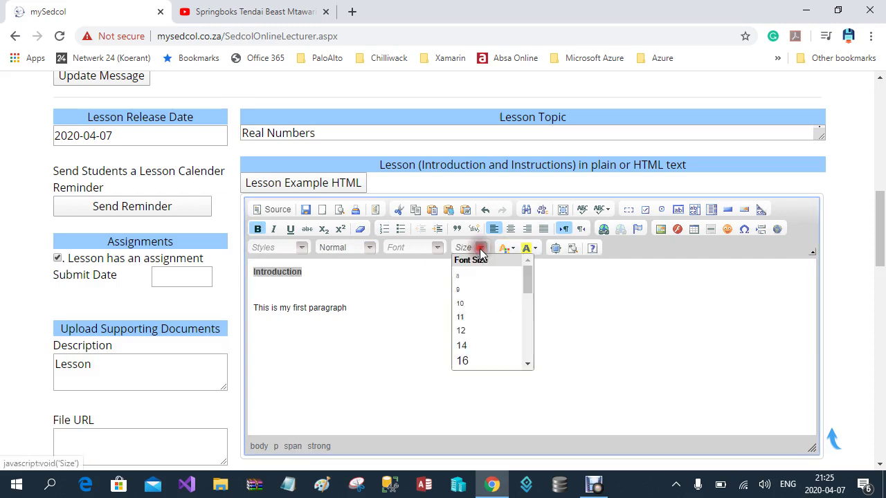
{"action": "left_click_drag", "start_coordinate": [527, 276], "coordinate": [528, 293]}
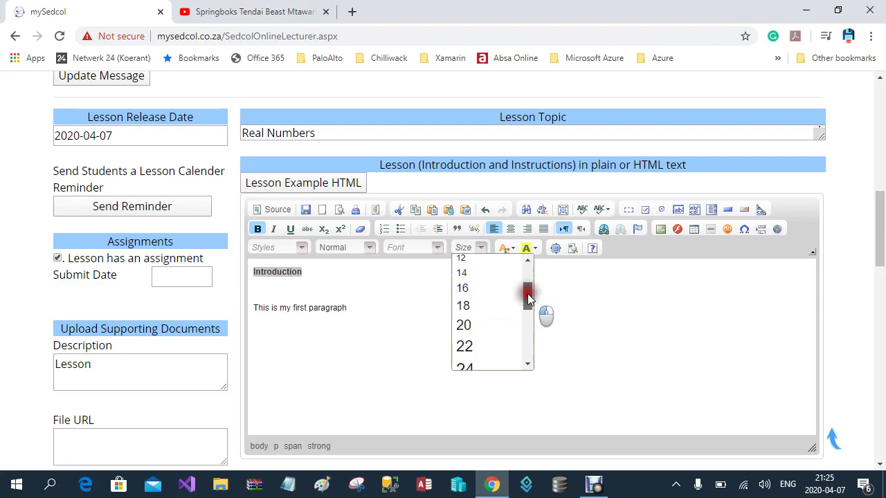
{"action": "left_click", "coordinate": [477, 324]}
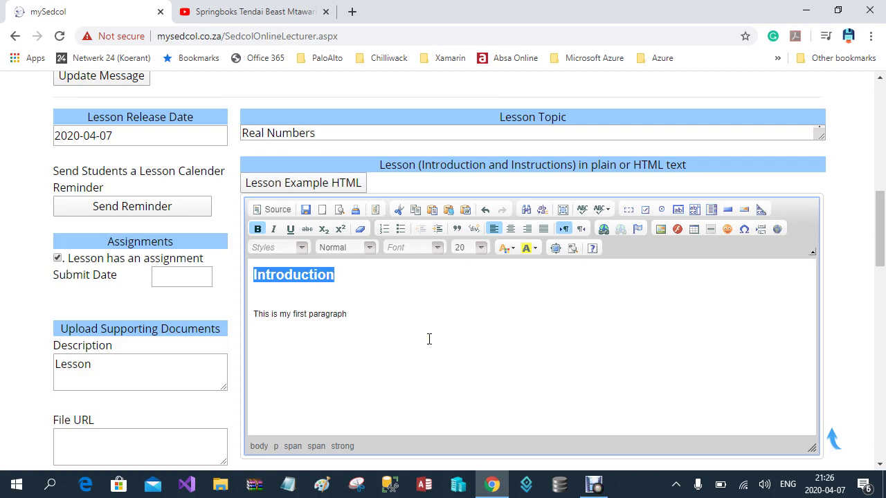
Try saving the lesson plan and dismiss the 'Please enter the closing date' alert
{"action": "left_click_drag", "start_coordinate": [878, 222], "coordinate": [881, 260]}
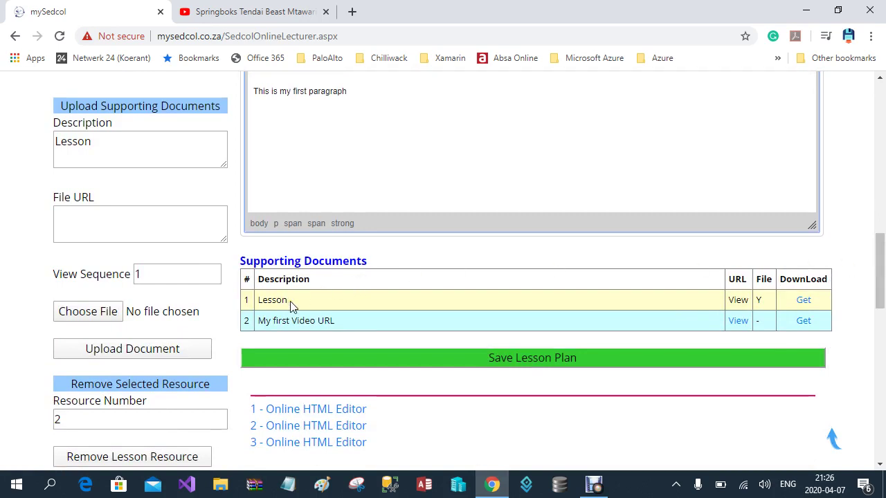
{"action": "left_click_drag", "start_coordinate": [882, 270], "coordinate": [881, 247]}
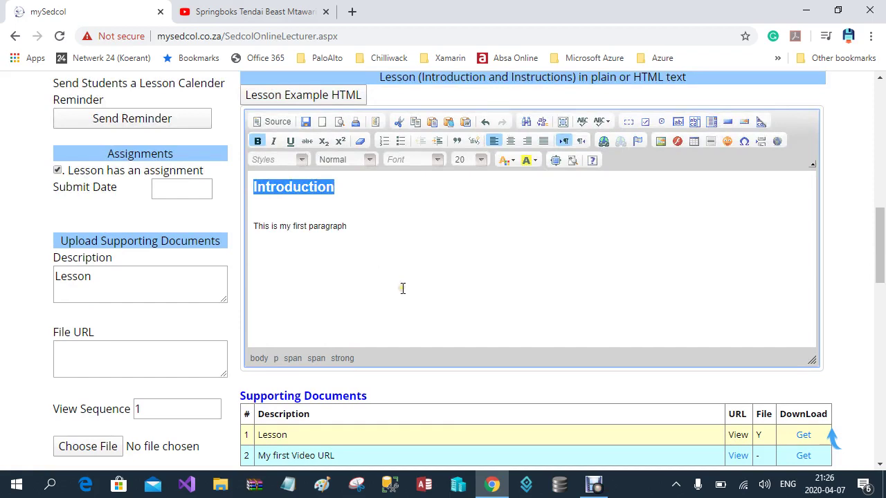
{"action": "left_click_drag", "start_coordinate": [880, 238], "coordinate": [881, 282]}
{"action": "left_click", "coordinate": [513, 256]}
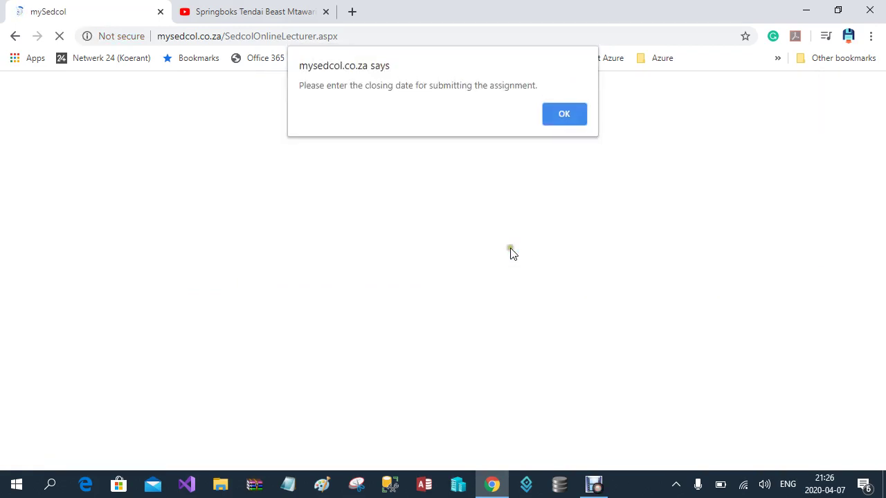
{"action": "left_click", "coordinate": [558, 115]}
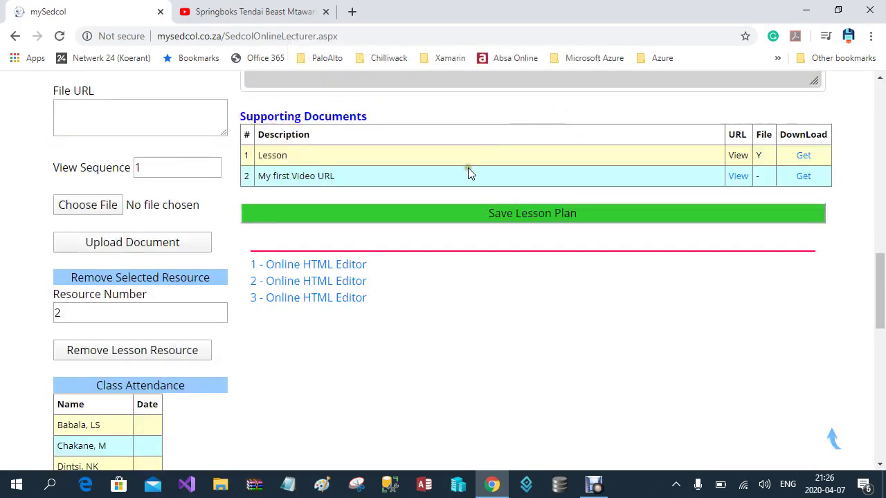
{"action": "left_click_drag", "start_coordinate": [884, 289], "coordinate": [881, 235]}
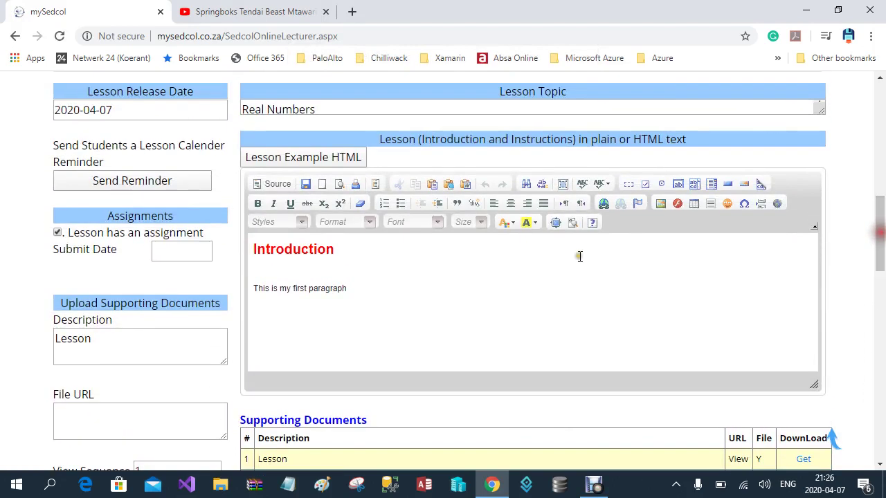
Enter 2020-04-10 as the assignment submit date
{"action": "left_click", "coordinate": [164, 252]}
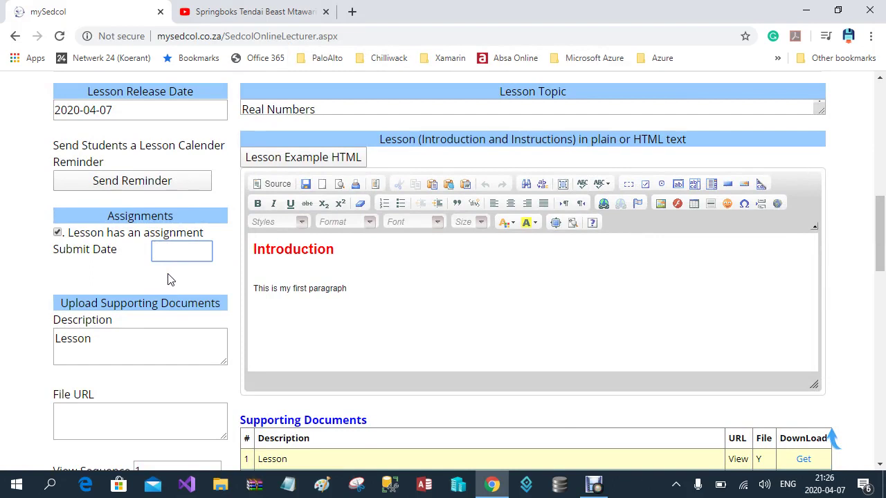
{"action": "type", "text": "2020-40"}
{"action": "key", "text": "BackSpace"}
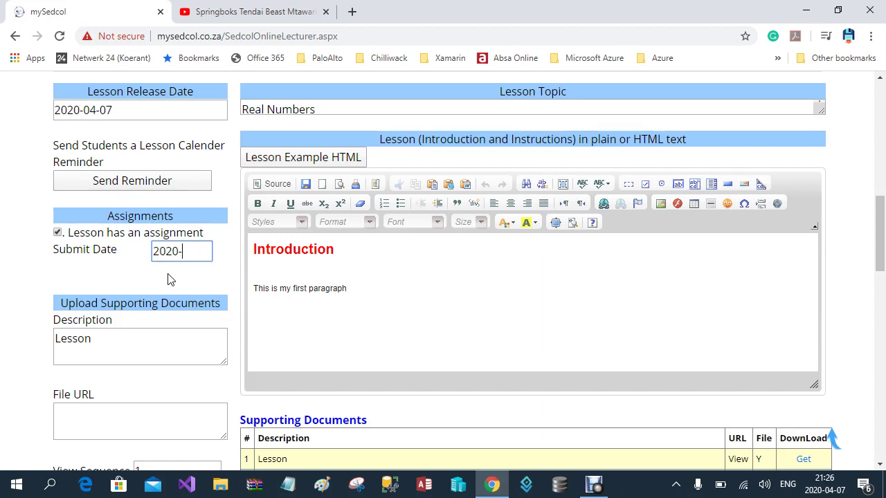
{"action": "type", "text": "04-10"}
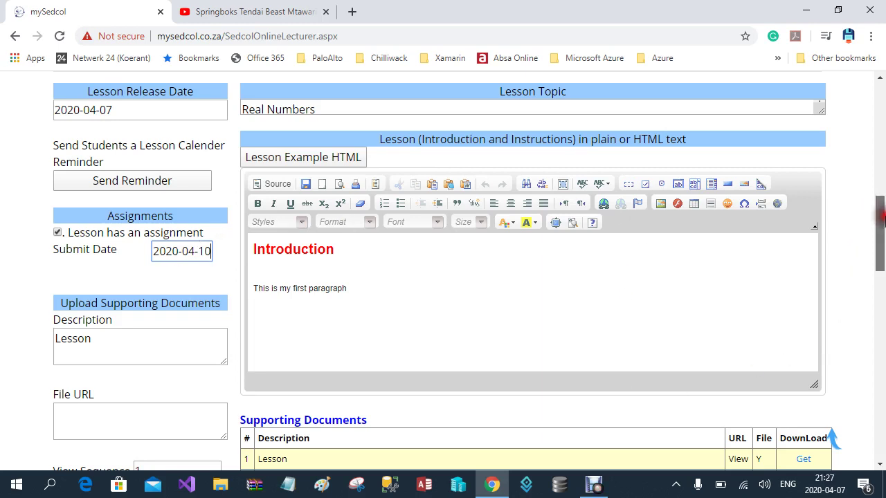
Change the lesson release date to 2020-04-08
{"action": "left_click_drag", "start_coordinate": [879, 214], "coordinate": [879, 198]}
{"action": "left_click_drag", "start_coordinate": [106, 202], "coordinate": [124, 200]}
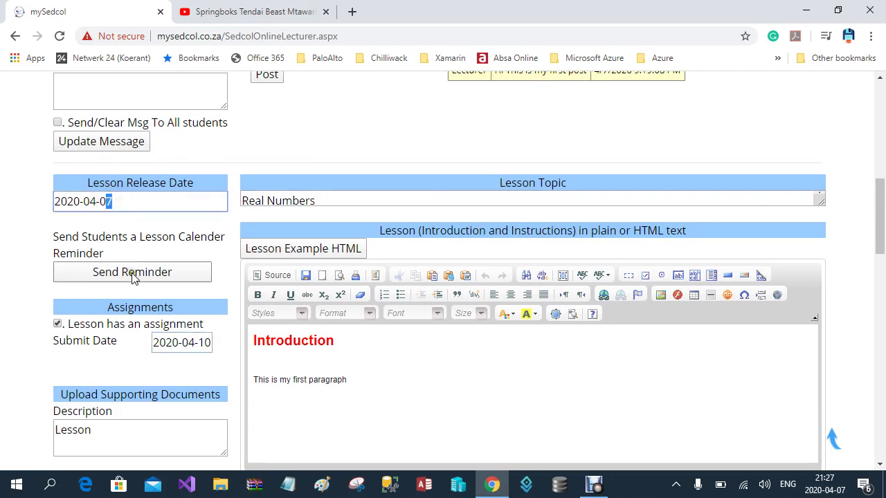
{"action": "type", "text": "8"}
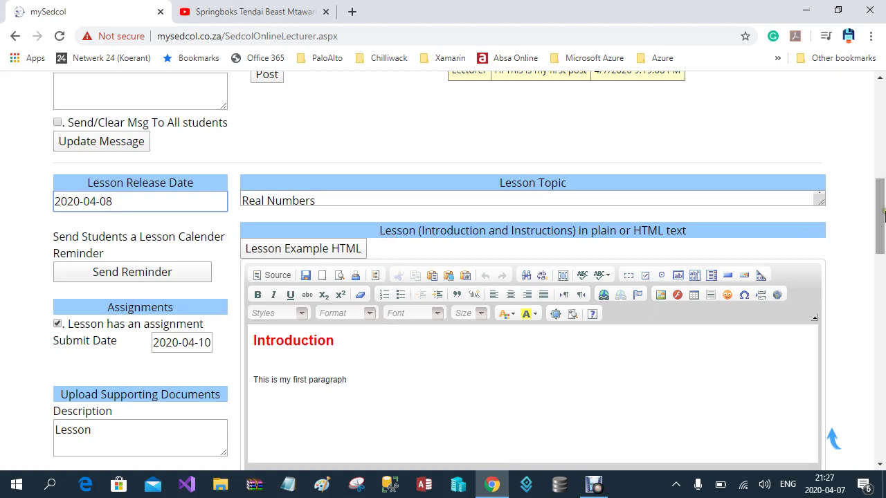
{"action": "left_click_drag", "start_coordinate": [882, 208], "coordinate": [883, 245]}
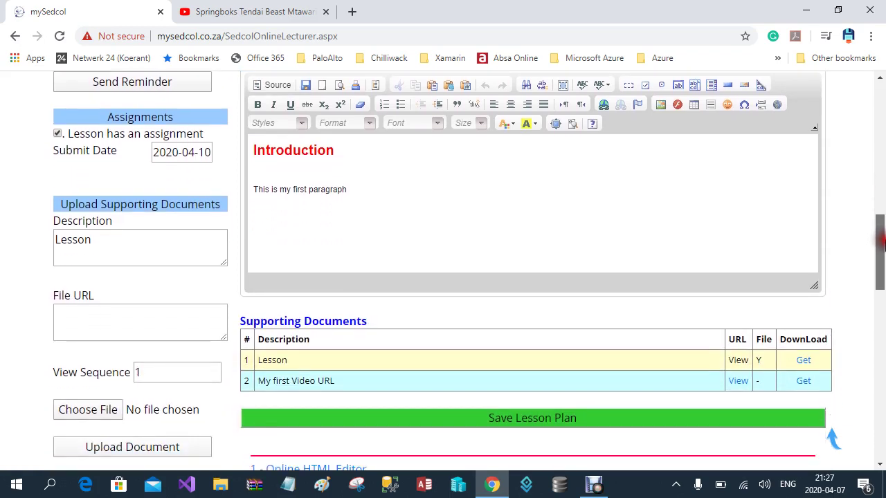
Save the lesson plan, check the 'My first Video URL' link opens on YouTube, then close those tabs
{"action": "left_click", "coordinate": [548, 421]}
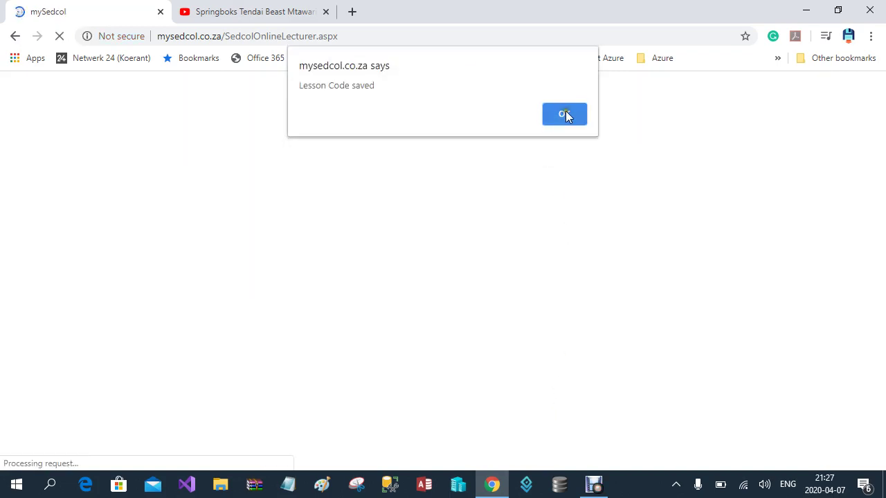
{"action": "left_click", "coordinate": [566, 113]}
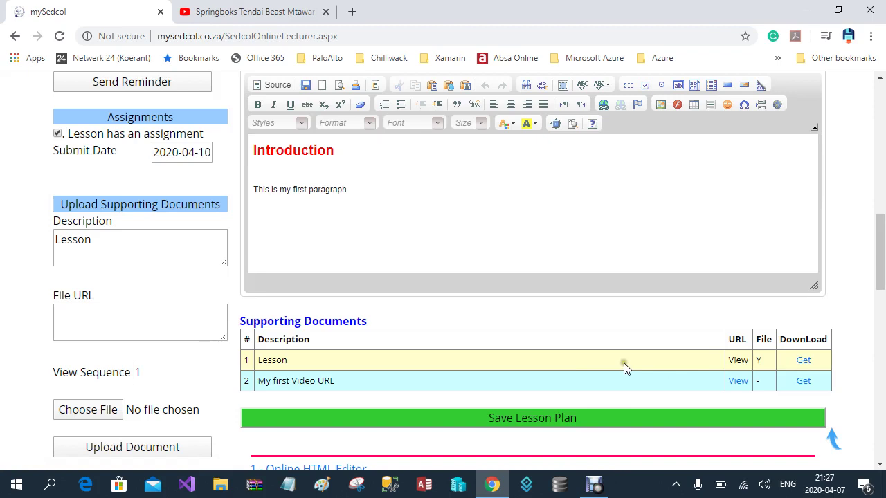
{"action": "left_click", "coordinate": [740, 382]}
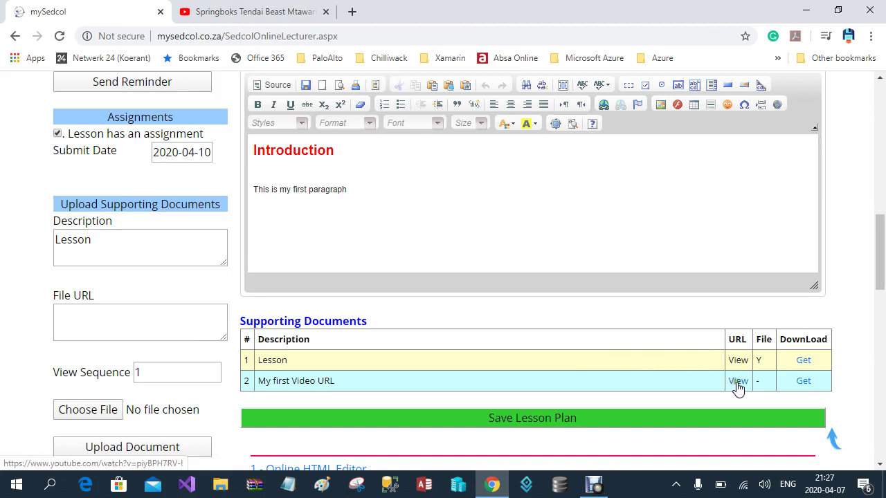
{"action": "left_click", "coordinate": [739, 382]}
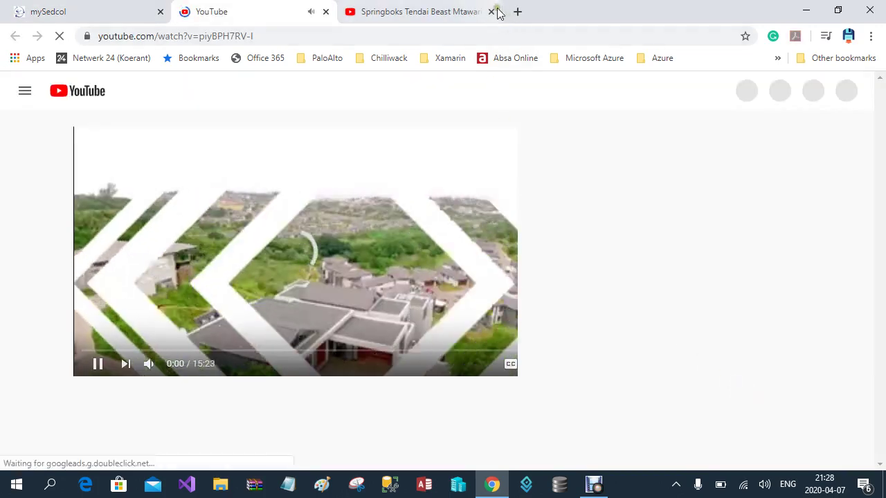
{"action": "left_click", "coordinate": [324, 12]}
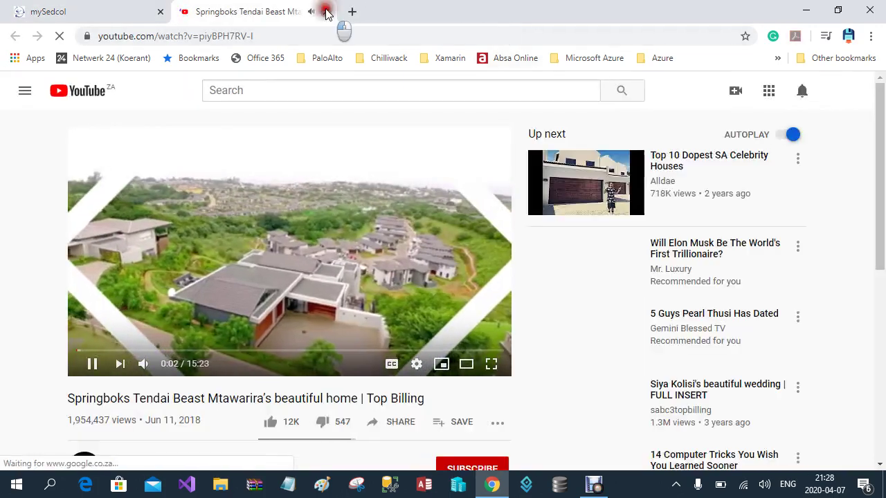
{"action": "left_click", "coordinate": [325, 11]}
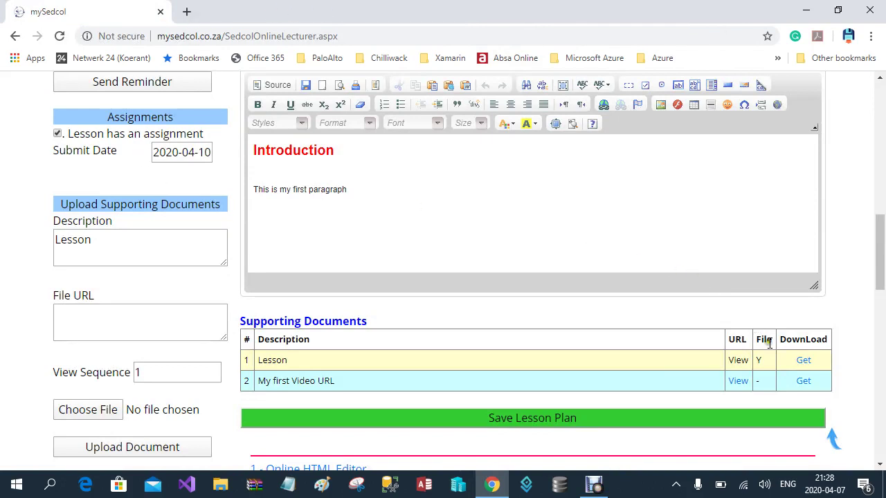
Download the Lesson resource as real numbers.pdf from the Supporting Documents table
{"action": "left_click", "coordinate": [803, 361]}
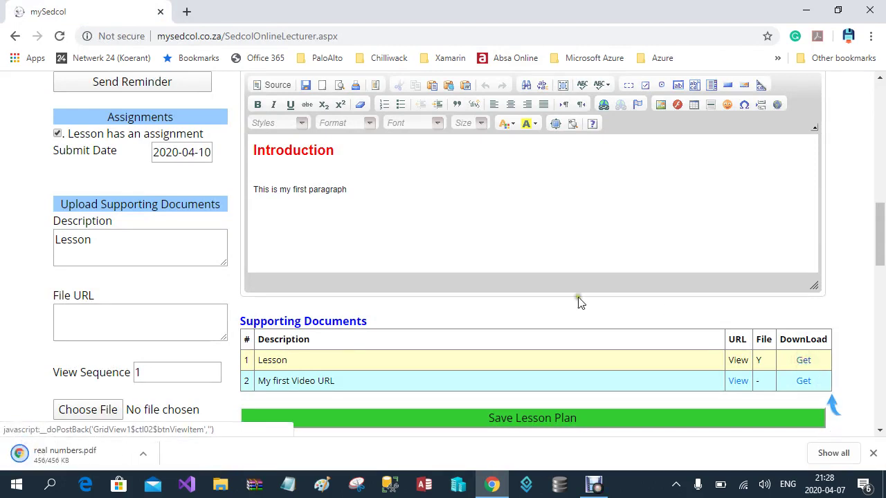